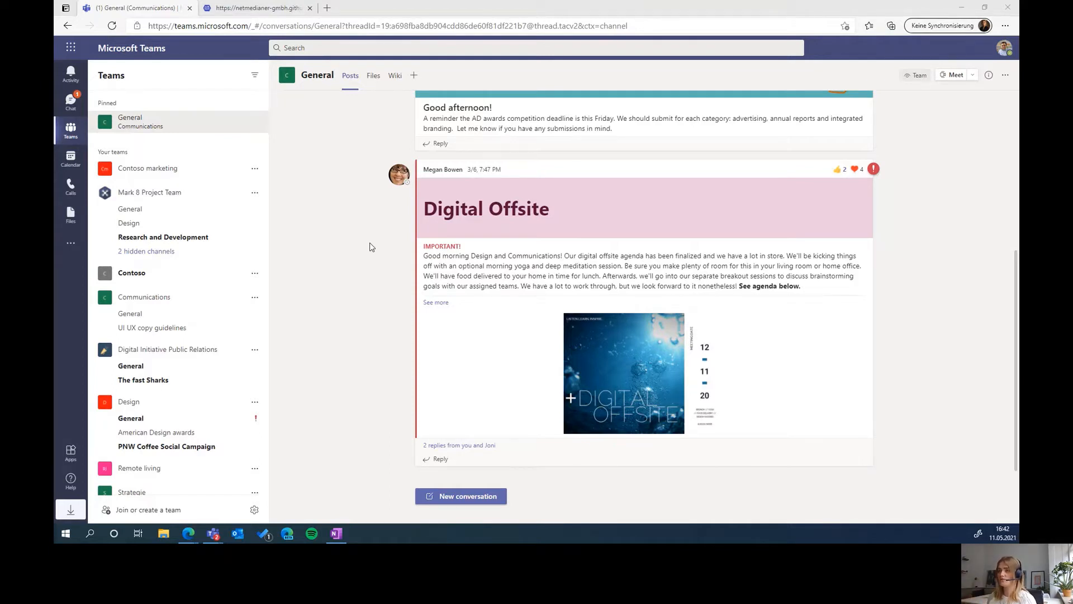
pyautogui.click(1004, 47)
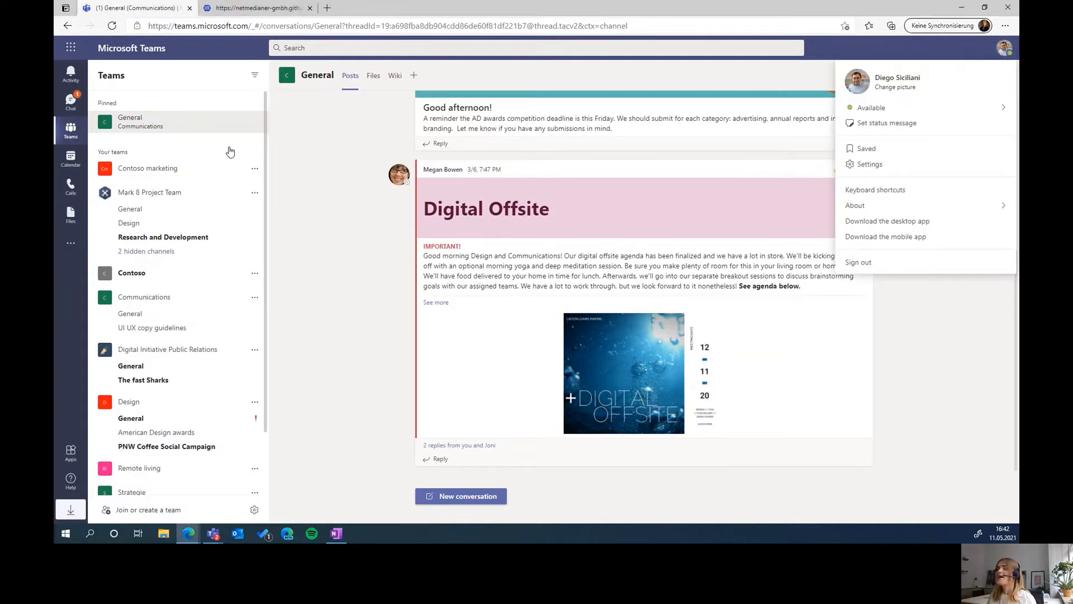
pyautogui.click(309, 131)
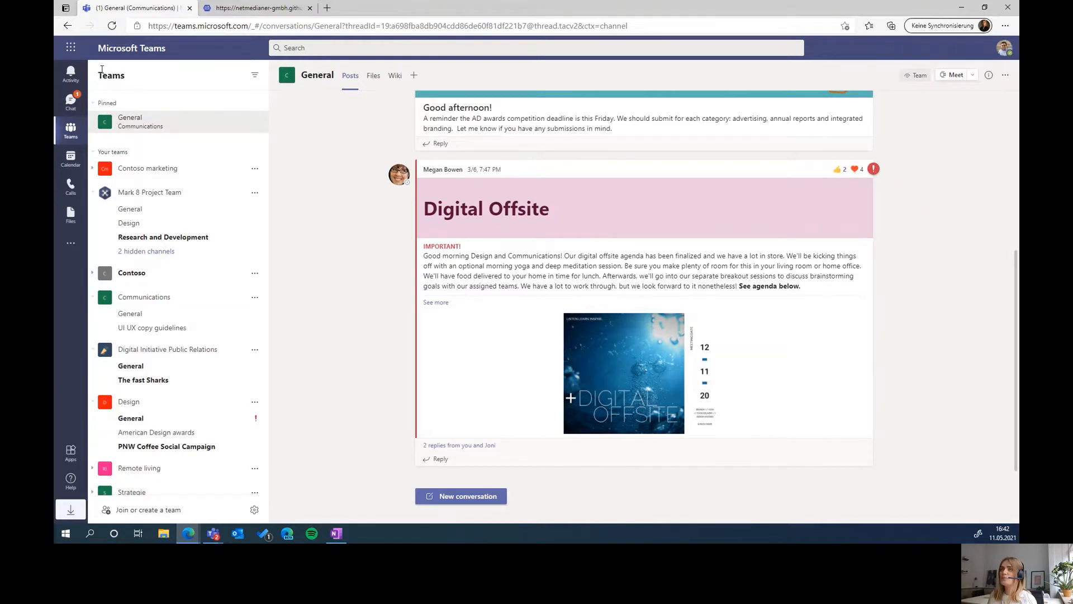
# Open the installation guide on the Treasure Hunt project website
pyautogui.moveTo(765, 192)
pyautogui.click(263, 8)
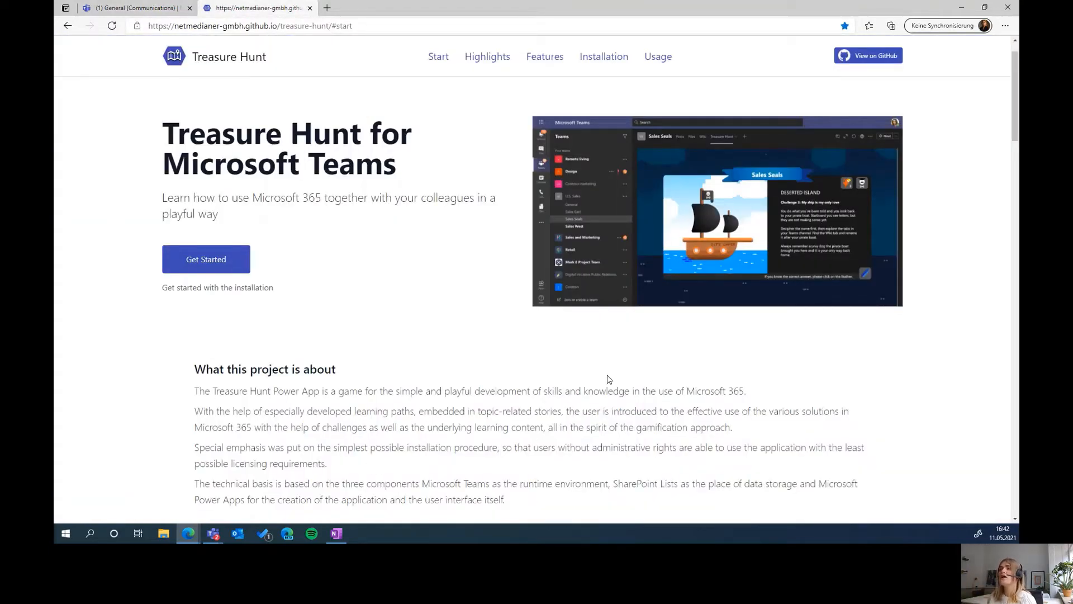
pyautogui.click(597, 60)
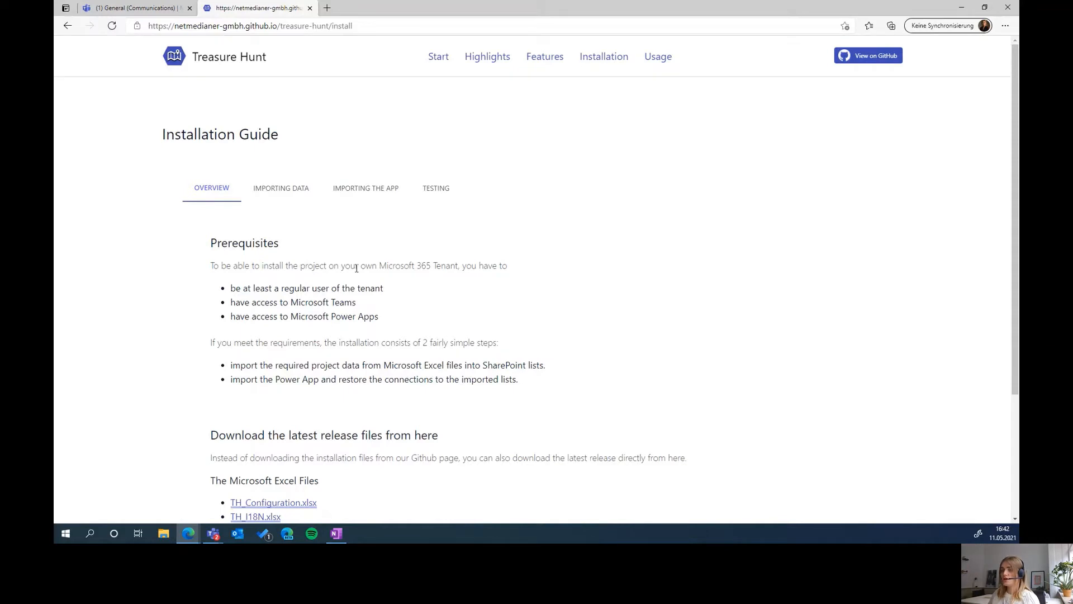
# Download TH_Configuration, TH_I18N, TH_Questions and TH_Teams plus the TreasureHunt_20210326065055.zip app package, and return to Microsoft Teams
pyautogui.scroll(-3, 357, 268)
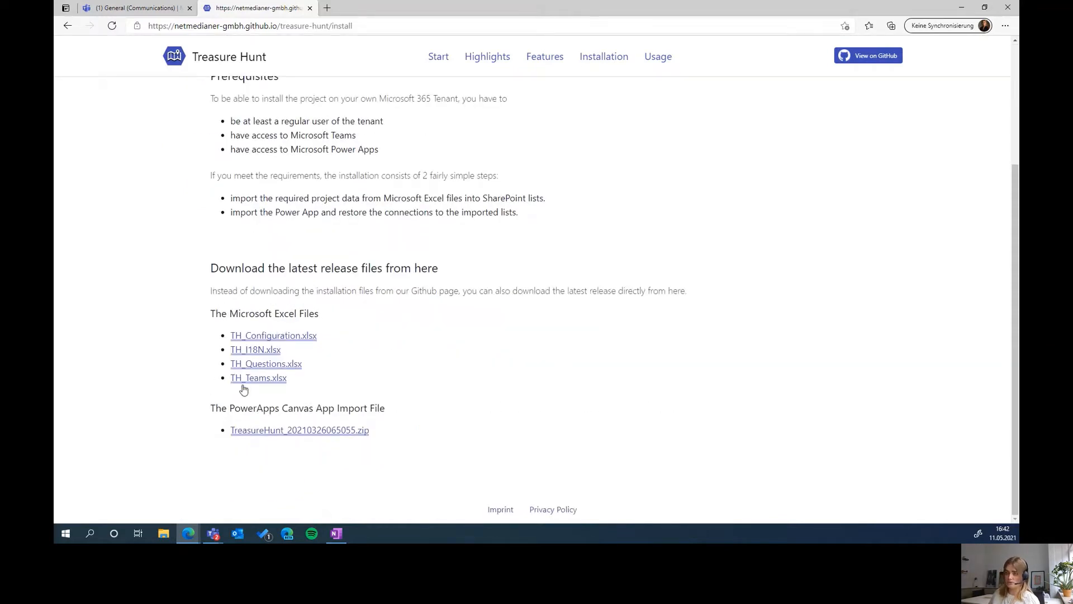
pyautogui.click(250, 338)
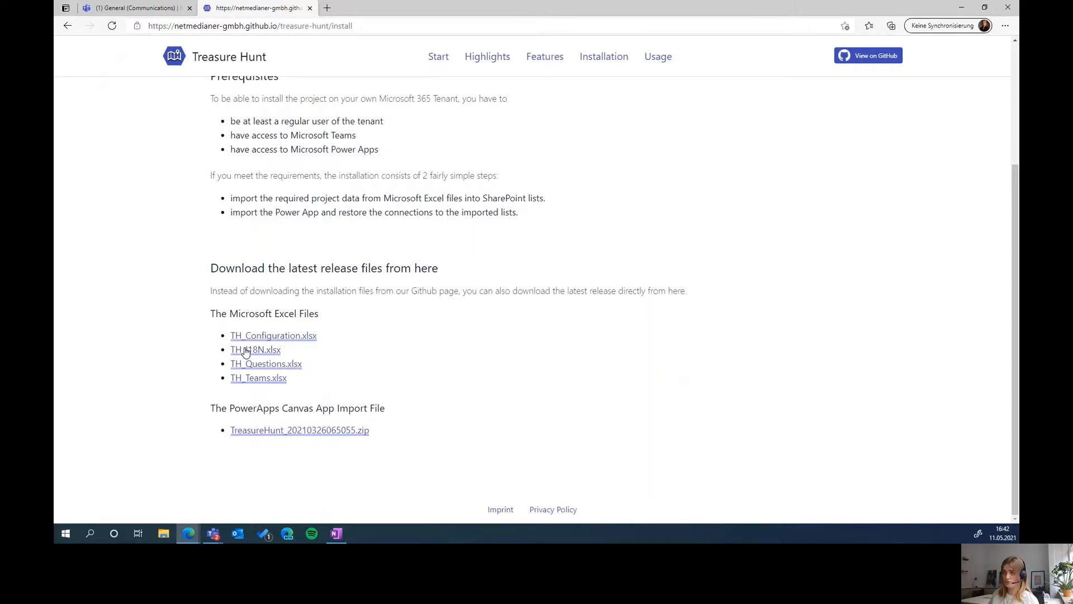
pyautogui.click(246, 351)
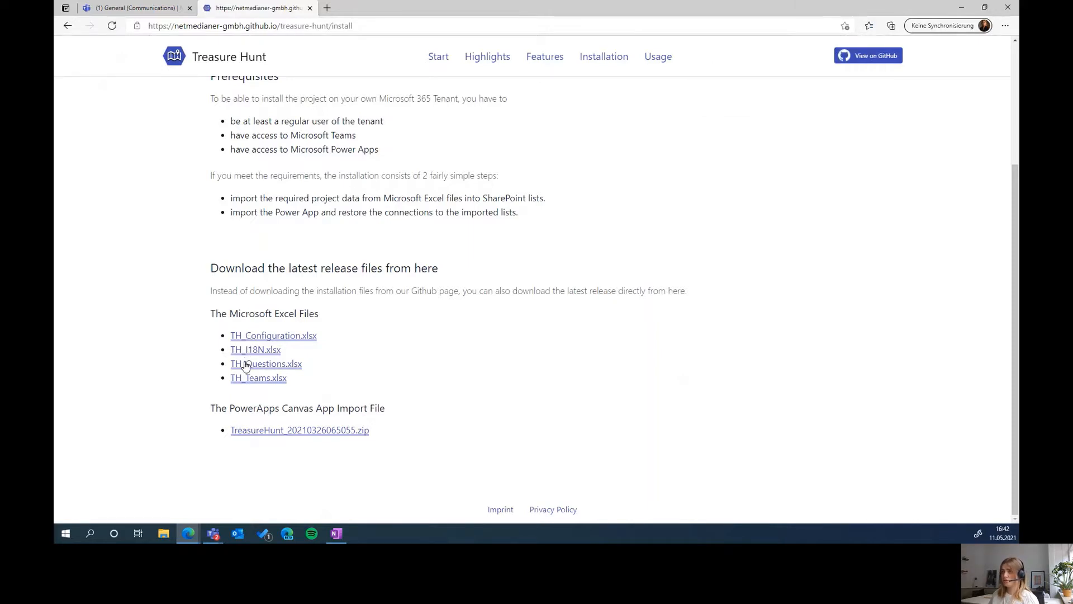
pyautogui.click(239, 378)
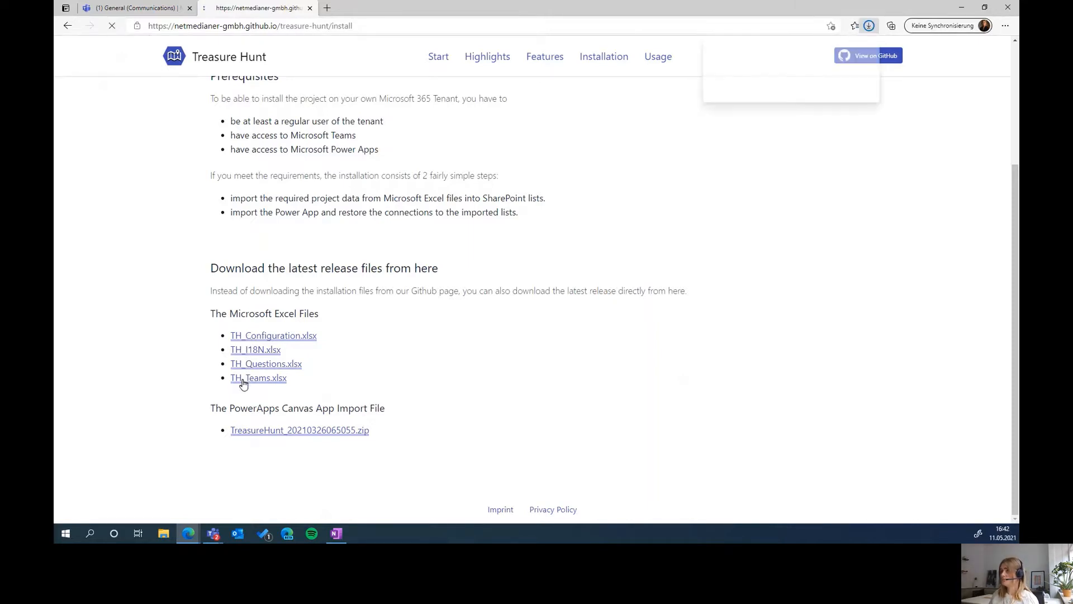
pyautogui.click(285, 430)
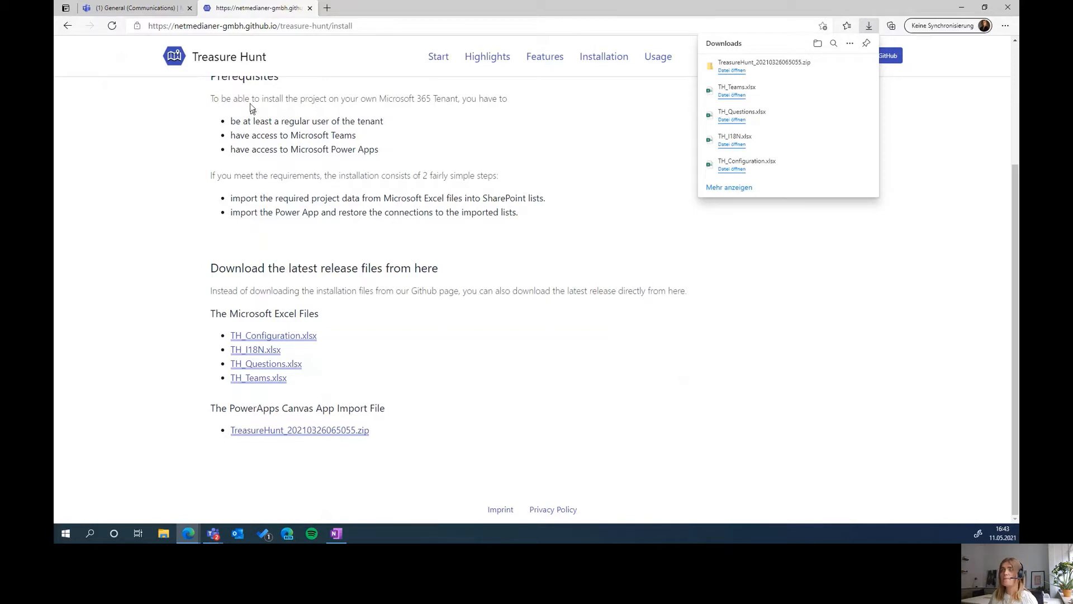
pyautogui.click(160, 6)
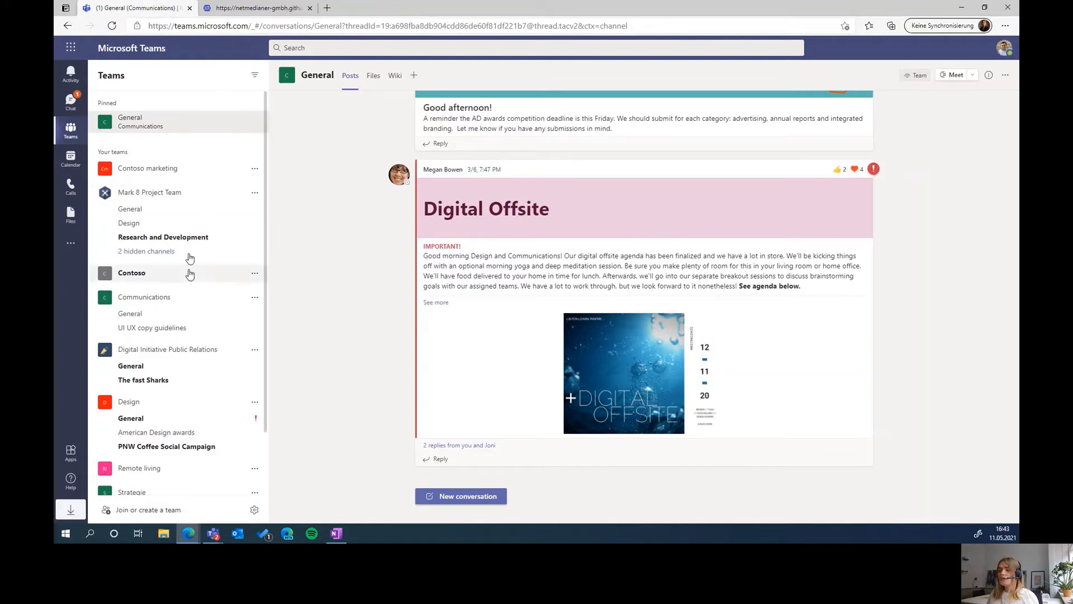
pyautogui.click(161, 510)
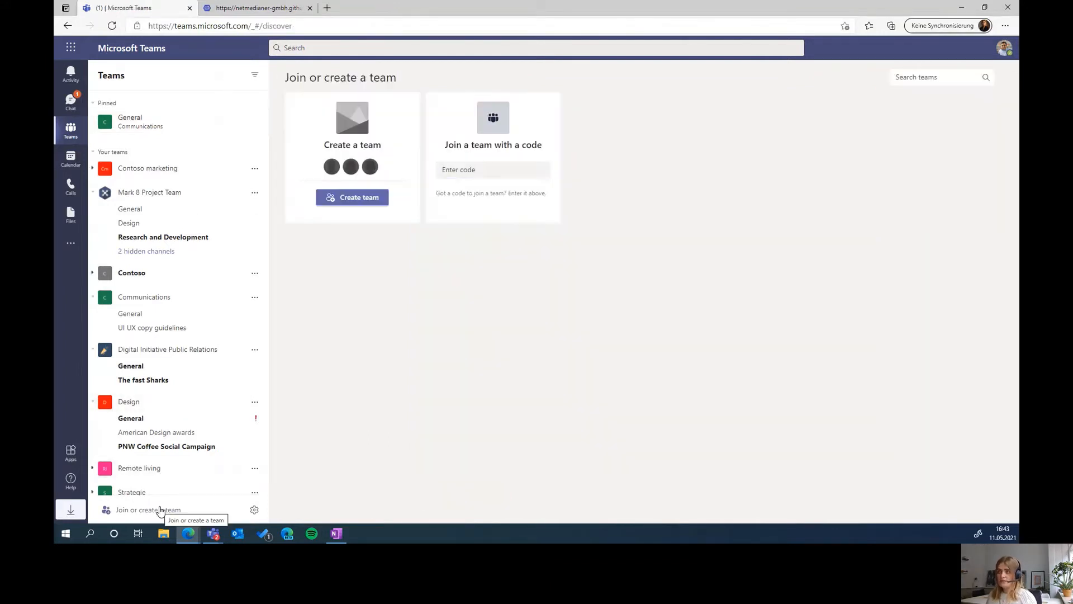
pyautogui.click(359, 198)
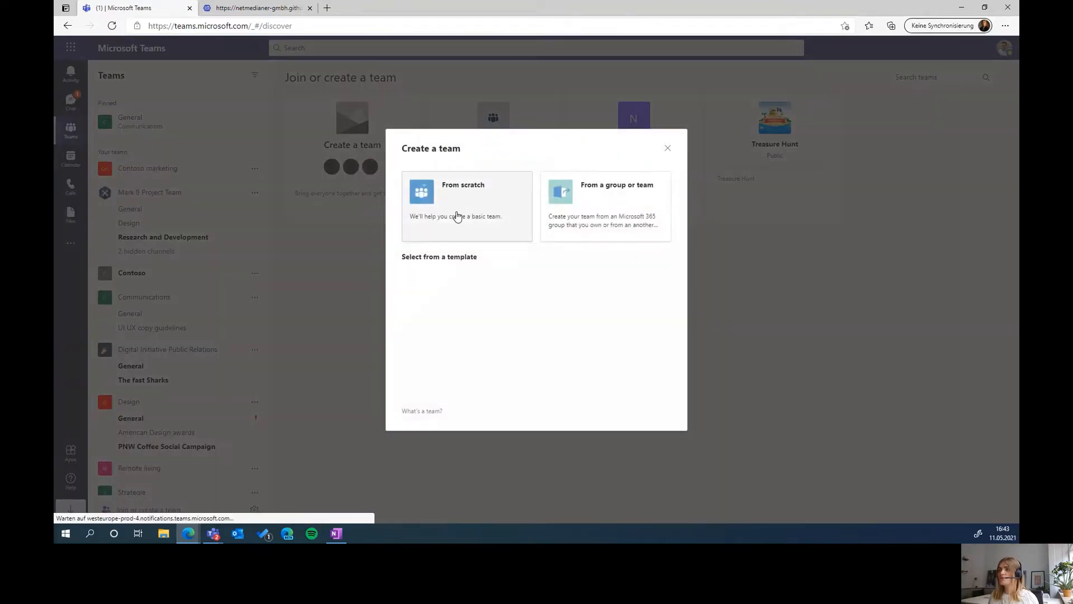
pyautogui.click(455, 216)
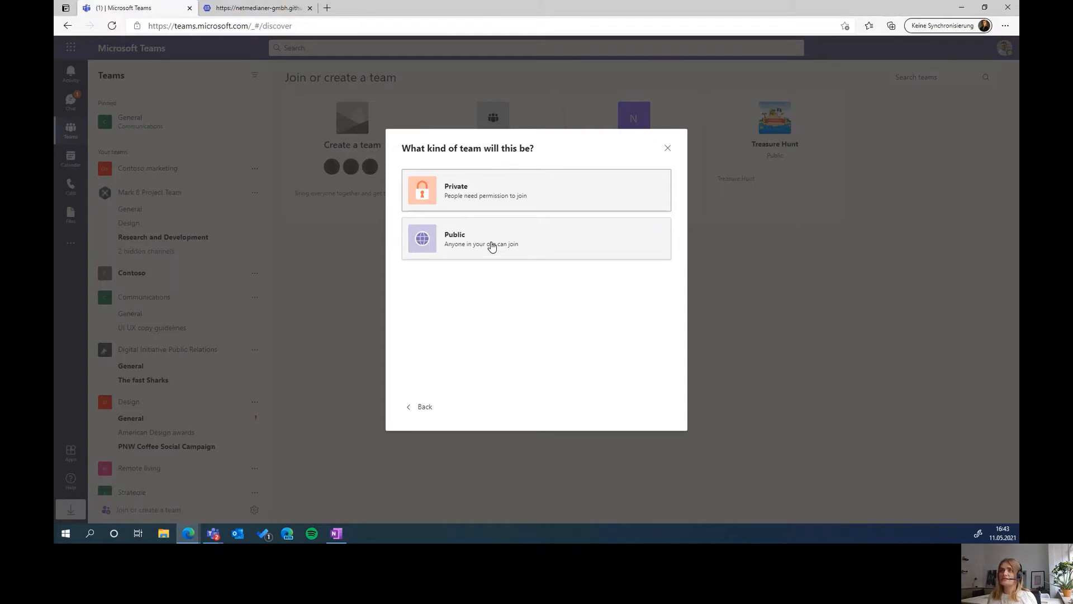
pyautogui.click(668, 148)
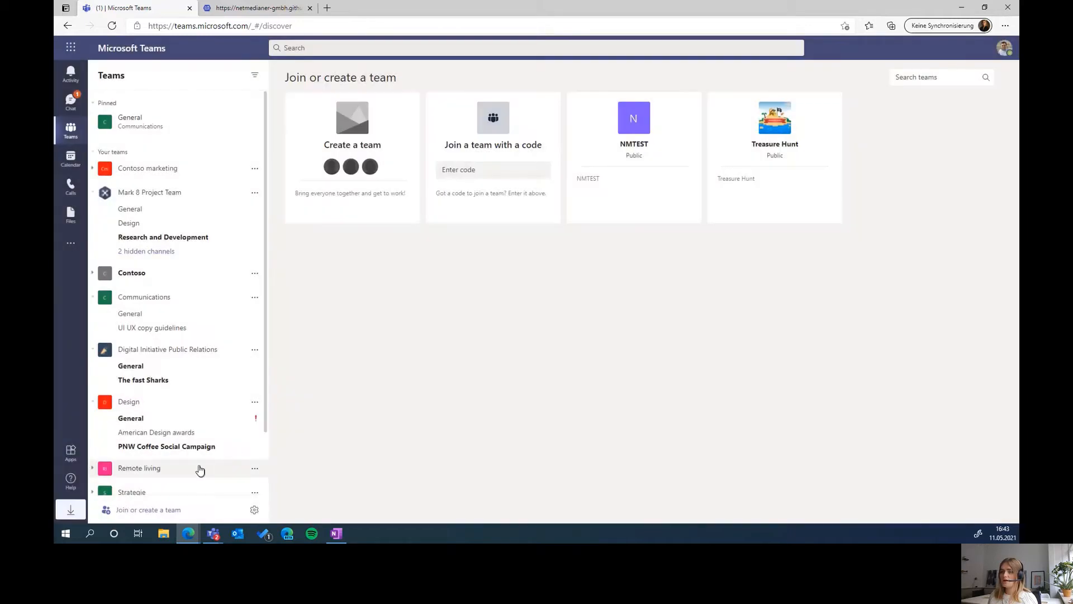
# Open the General channel of the Treasure Hunt team in SharePoint
pyautogui.scroll(-3, 168, 470)
pyautogui.click(158, 460)
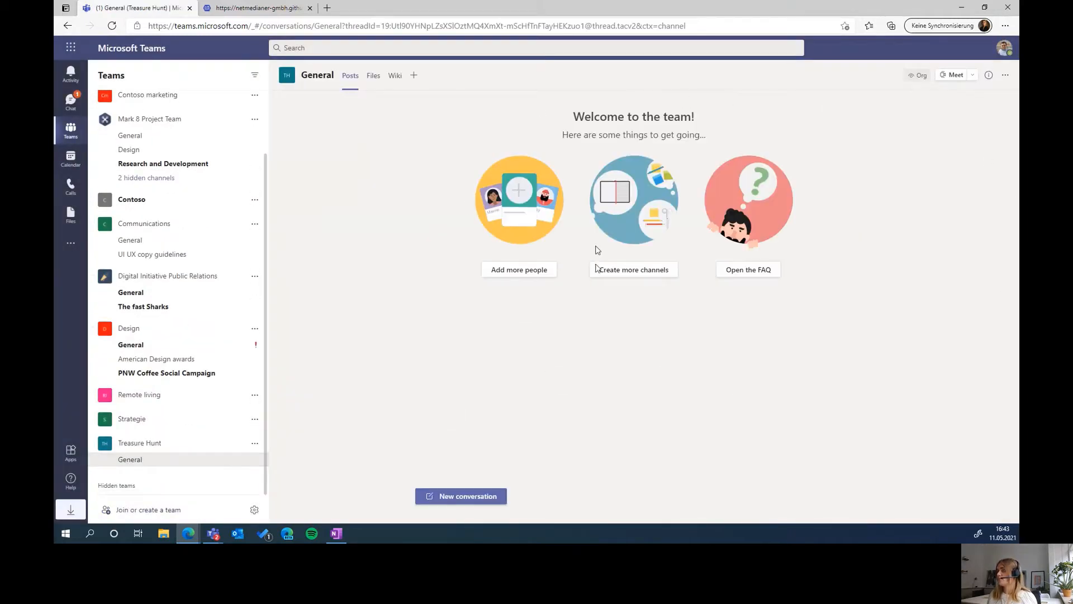
pyautogui.click(1005, 76)
pyautogui.click(983, 197)
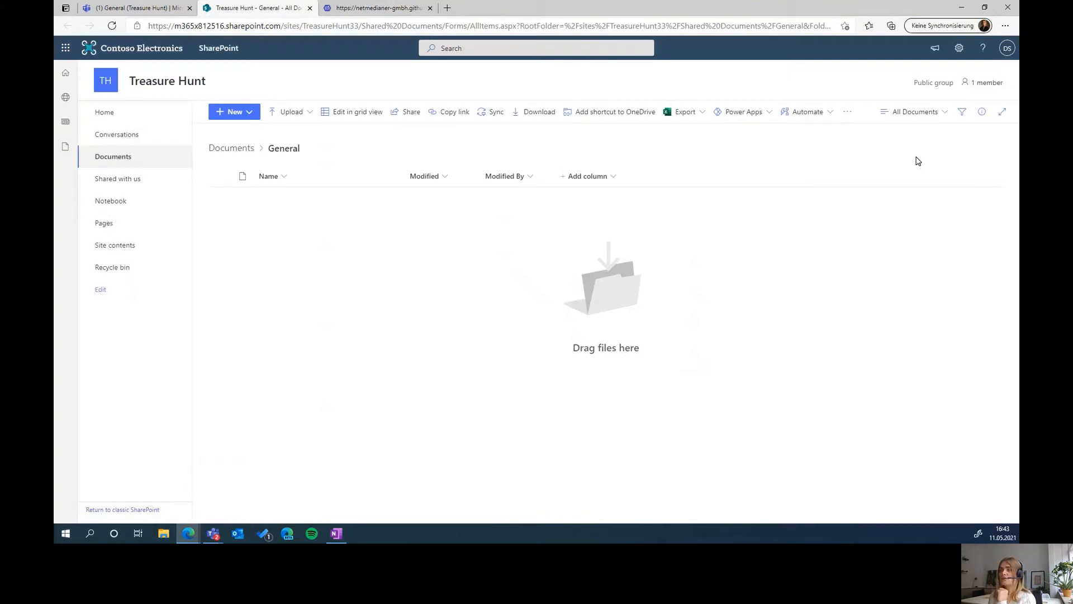
# Start a new list from Excel on the Treasure Hunt site using the downloaded TH_Teams file, accepting the proposed column types
pyautogui.click(116, 113)
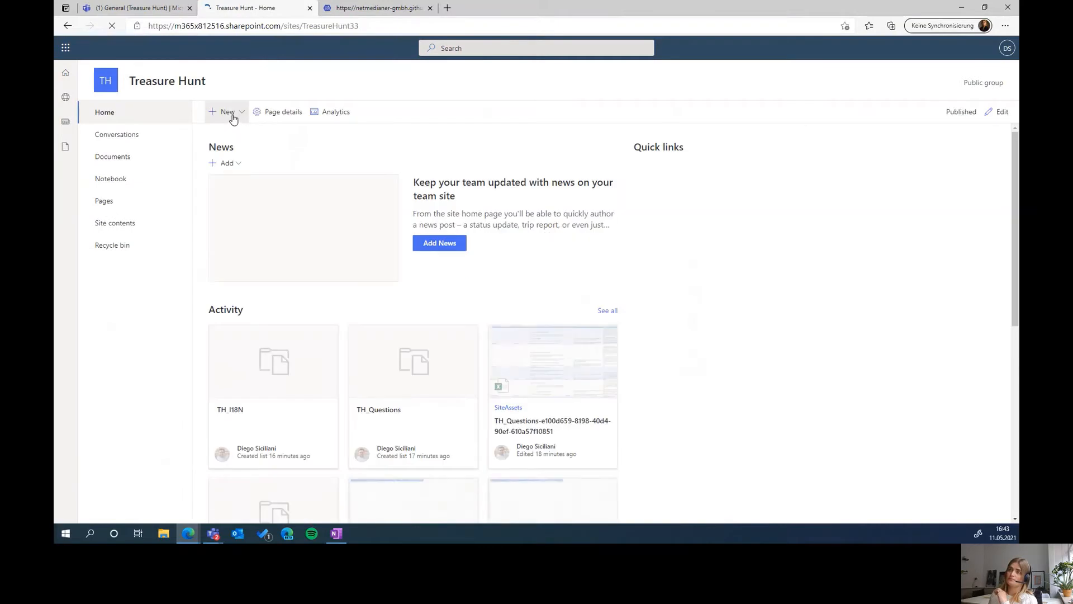
pyautogui.click(232, 111)
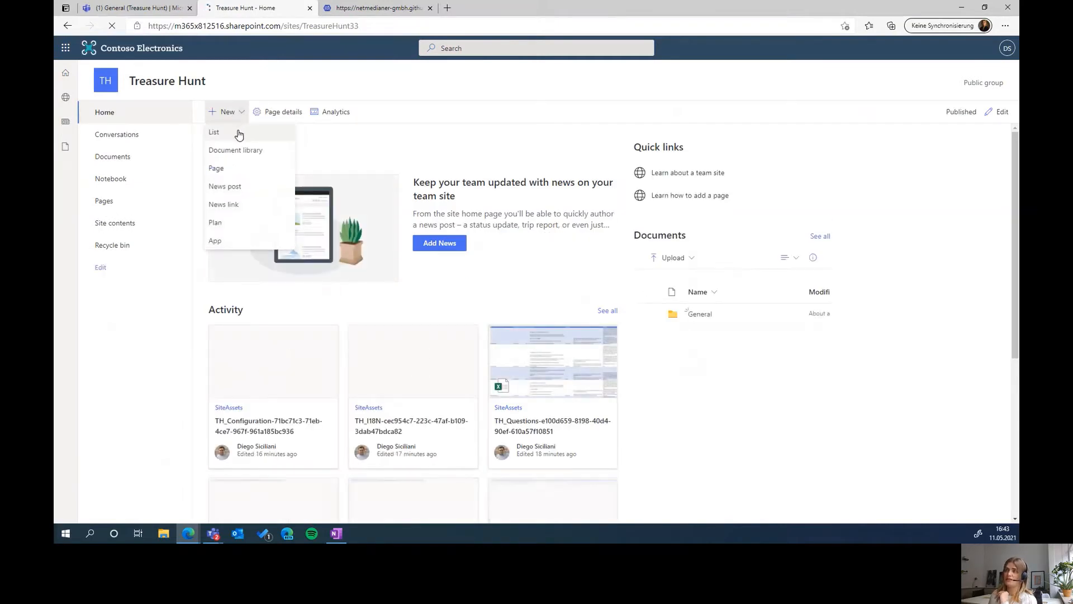
pyautogui.click(241, 132)
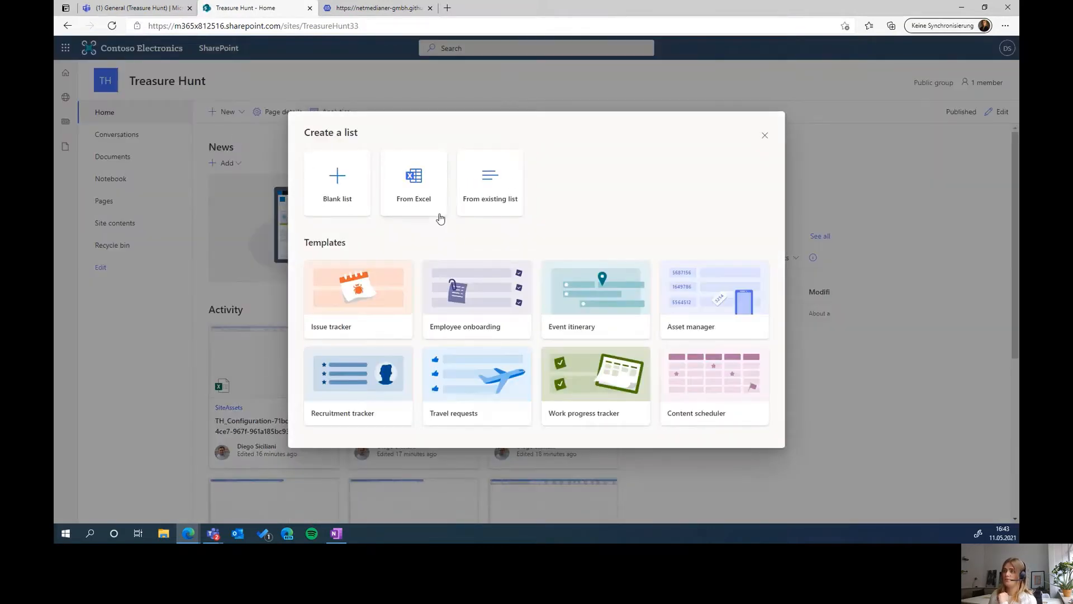
pyautogui.click(417, 185)
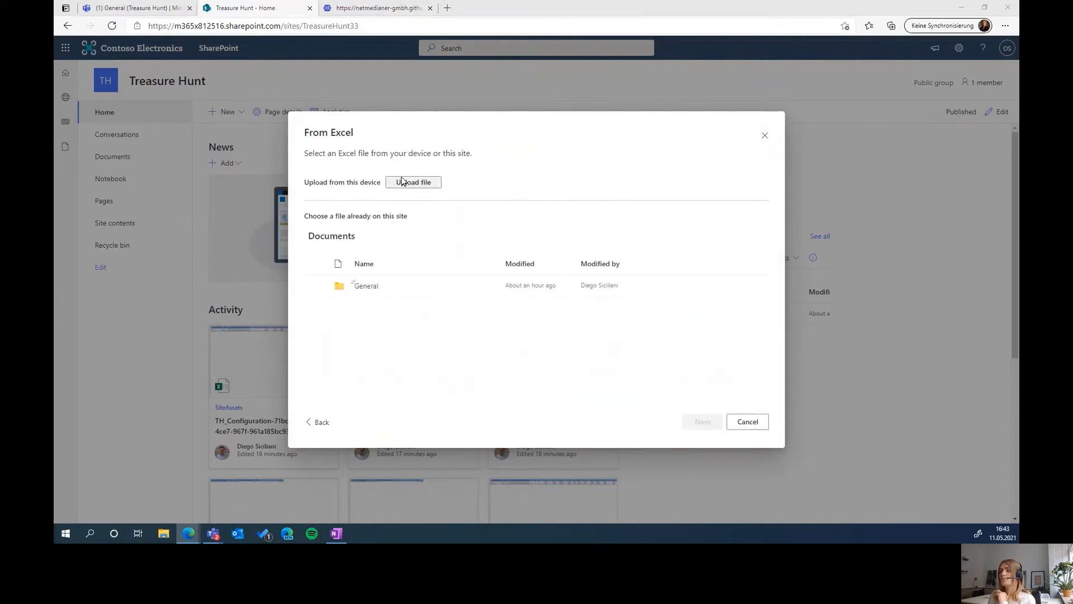
pyautogui.click(405, 183)
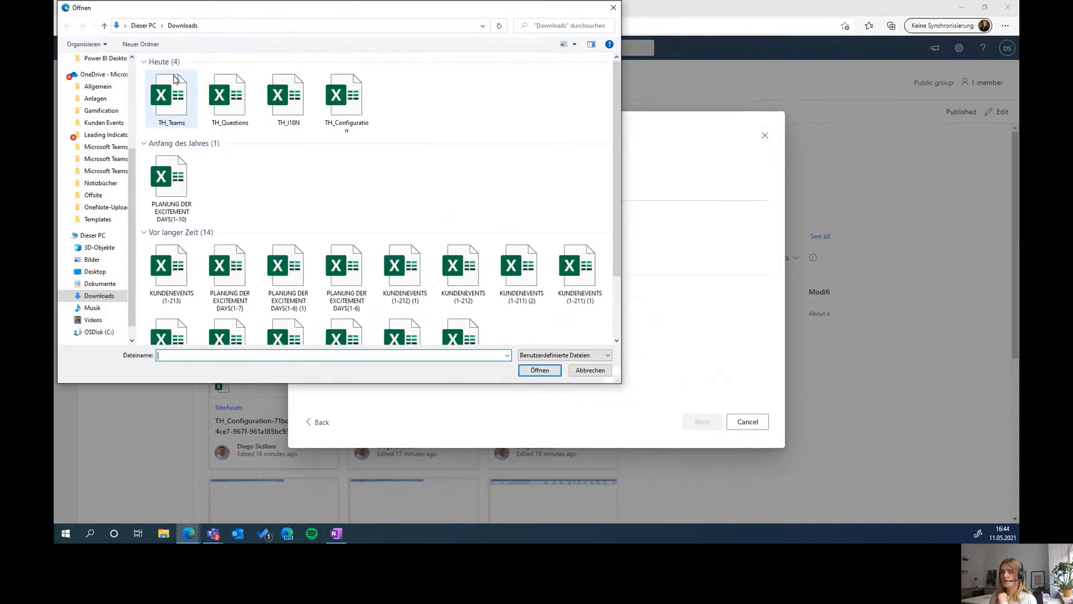
pyautogui.click(178, 96)
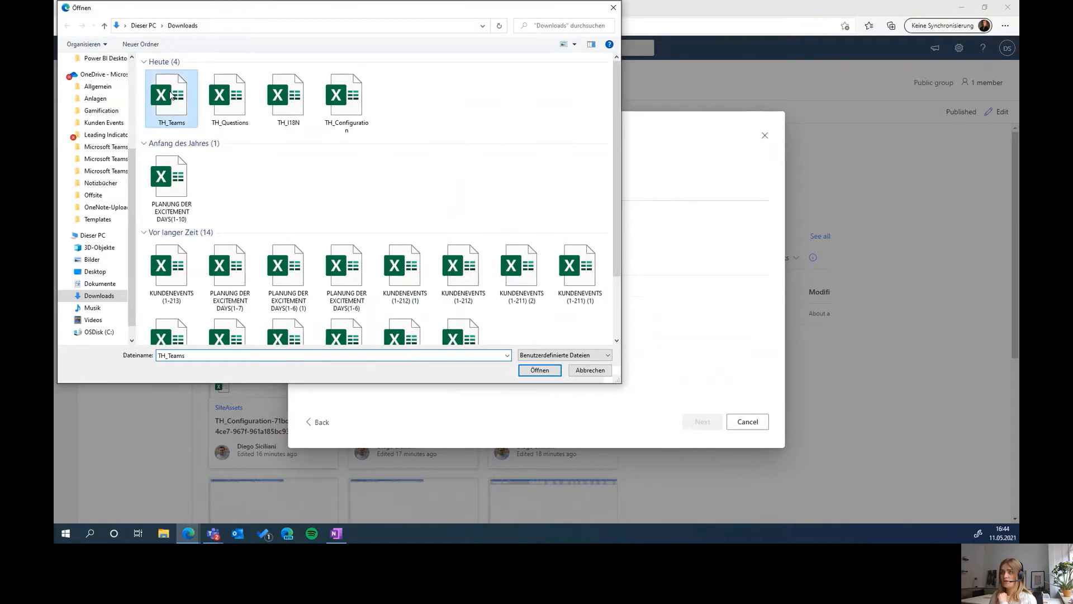
pyautogui.click(545, 375)
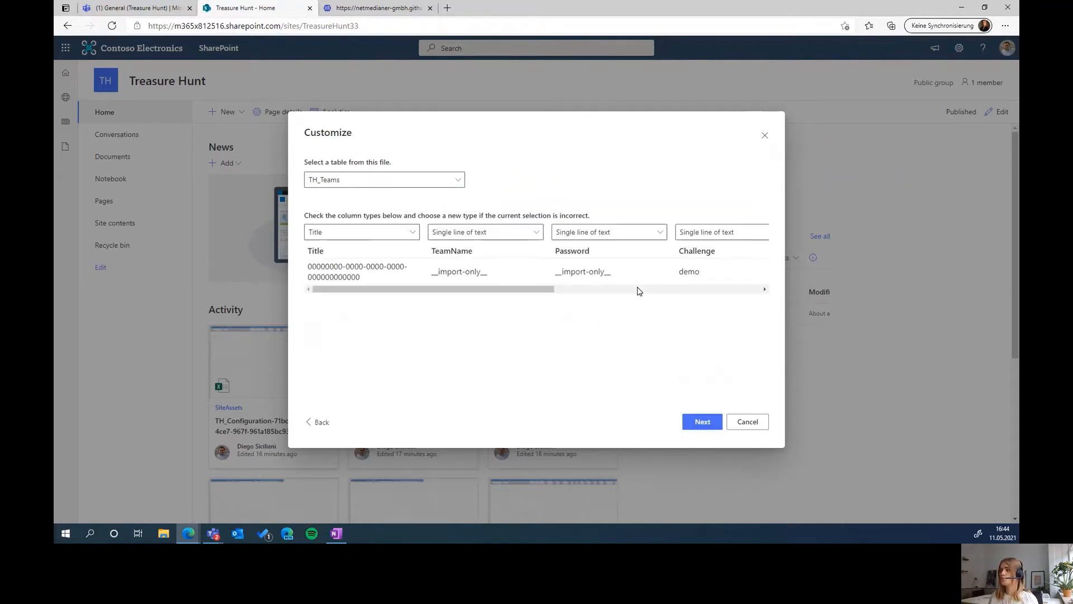
pyautogui.click(699, 423)
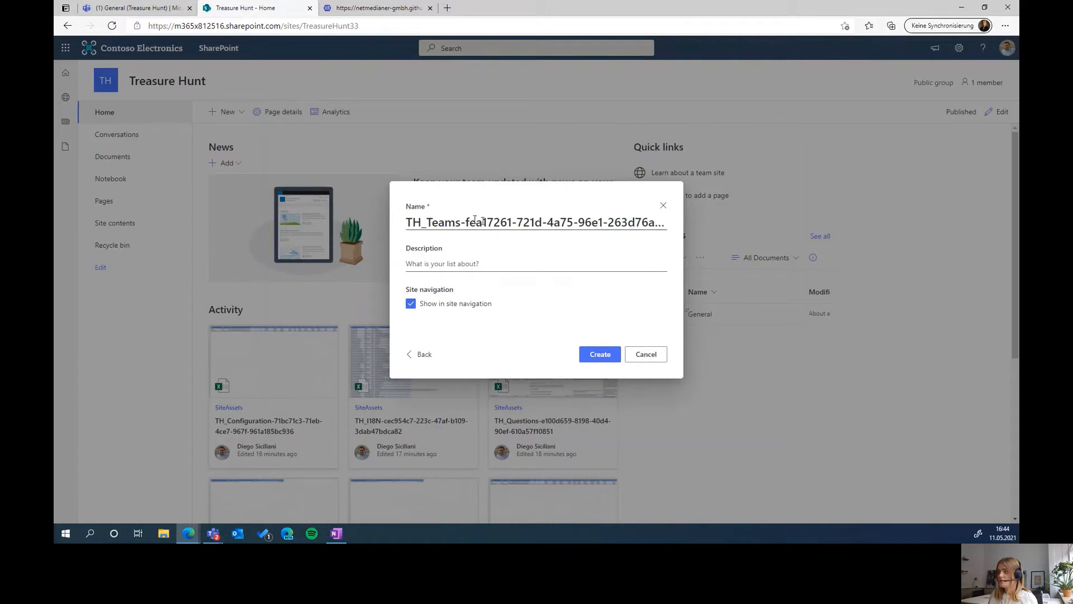
# Shorten the list name to TH_Teams, exclude it from the site navigation and create the list
pyautogui.moveTo(461, 222); pyautogui.dragTo(756, 245)
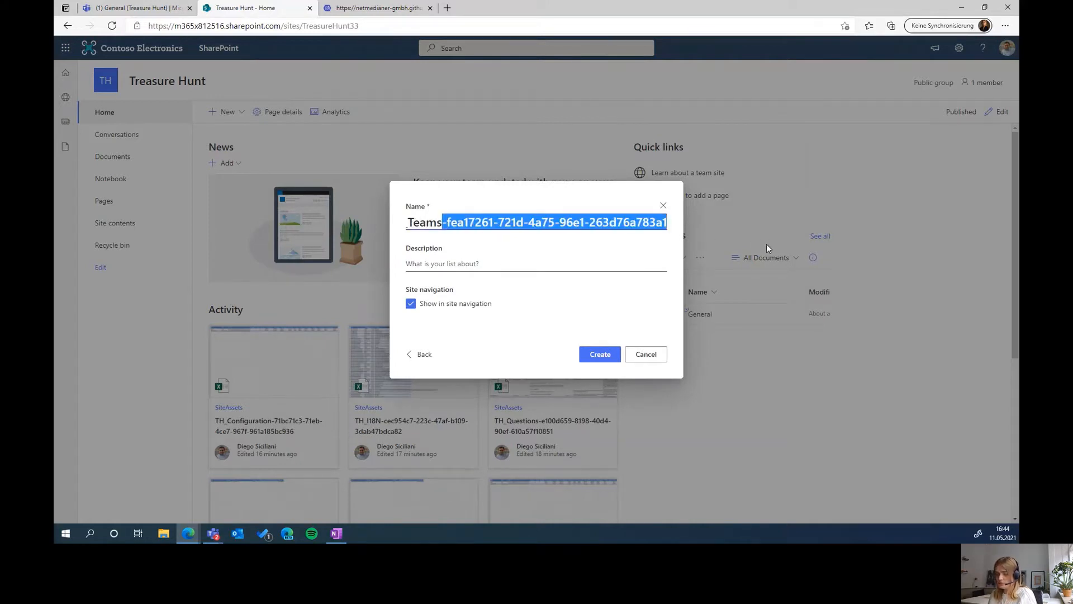
pyautogui.press('BackSpace')
pyautogui.click(455, 306)
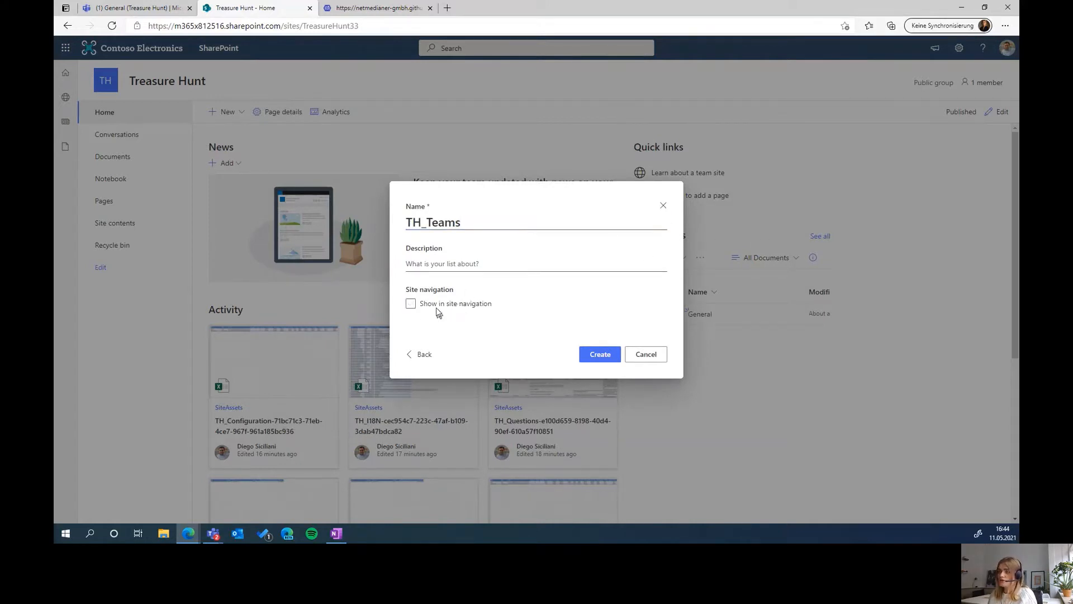
pyautogui.click(594, 355)
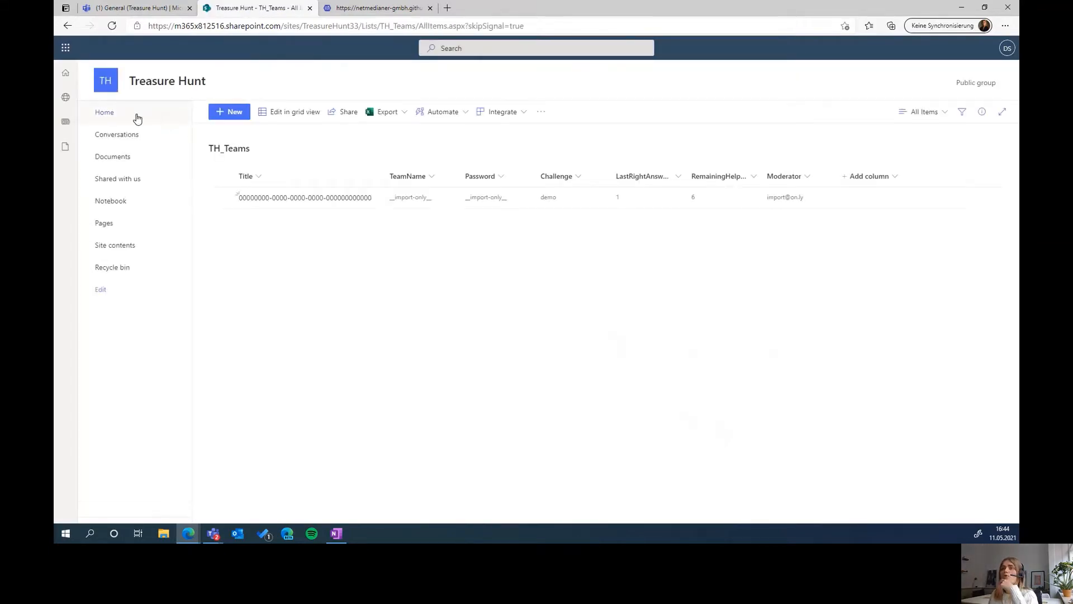
# Start another new list from Excel on the site's home page using the downloaded TH_Questions file
pyautogui.click(138, 116)
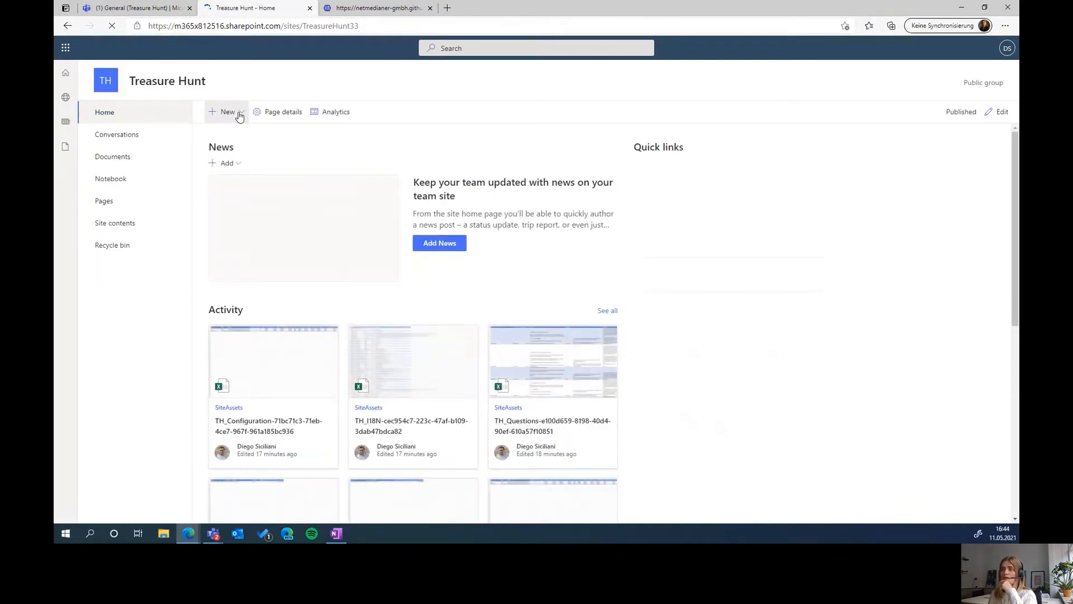
pyautogui.click(227, 114)
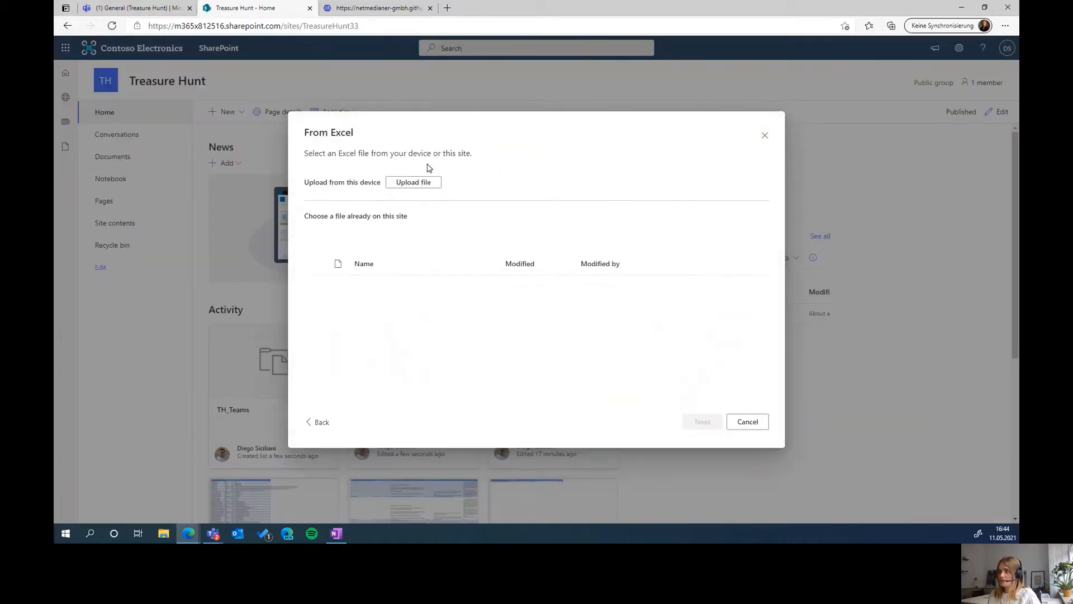
pyautogui.click(416, 184)
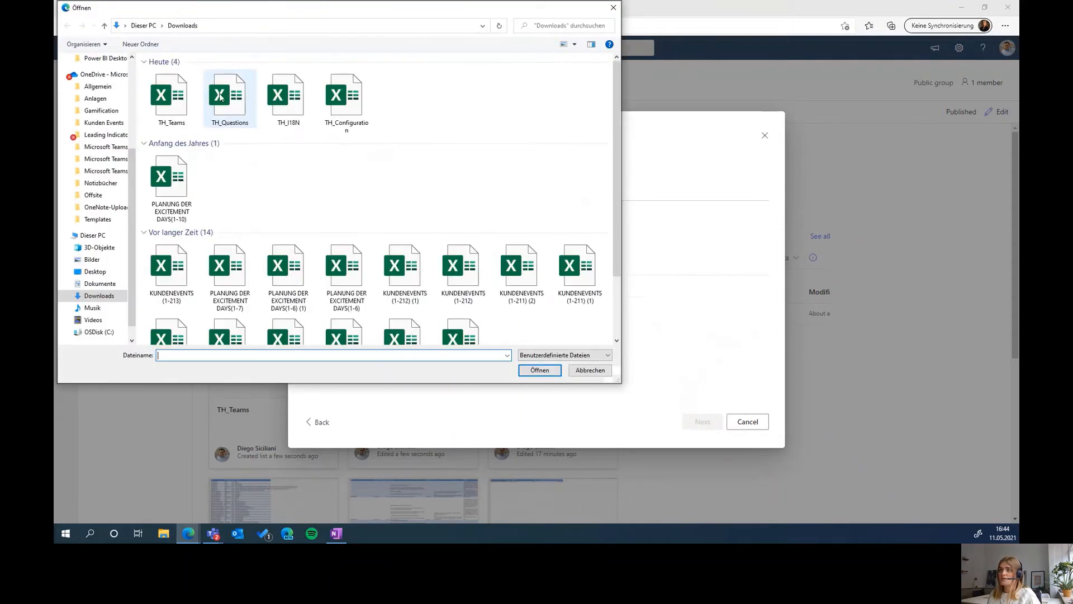
pyautogui.click(220, 97)
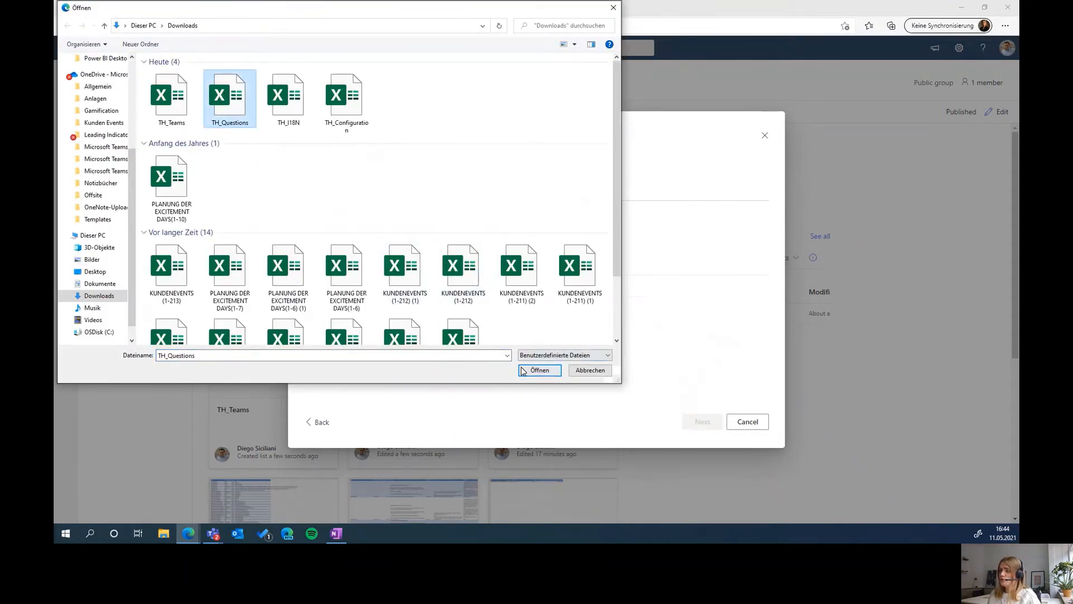
pyautogui.click(538, 370)
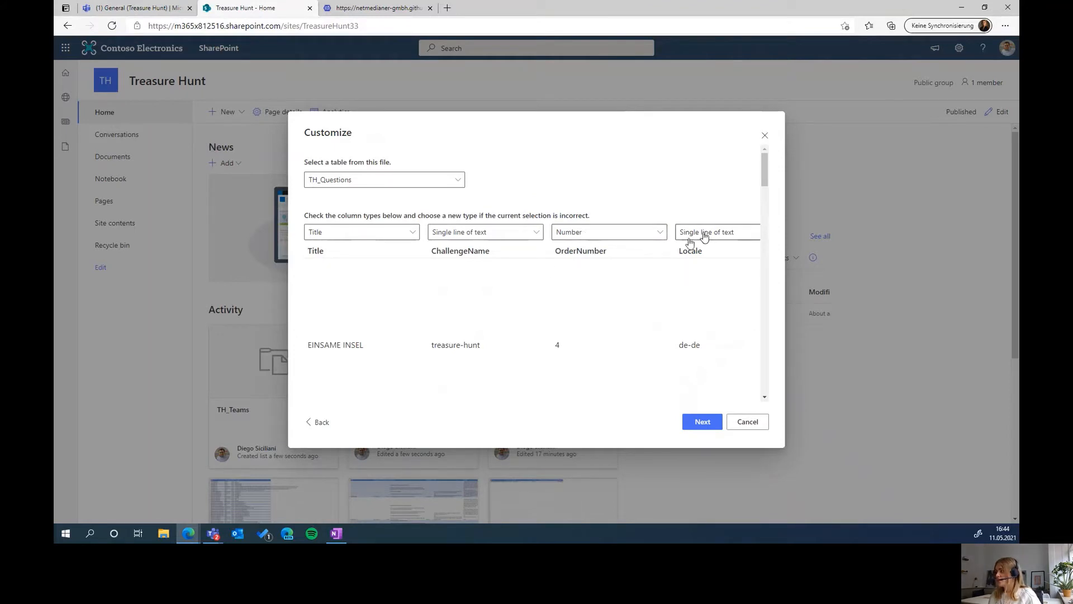
# Set the Locale column's type to Choice for the TH_Questions import and accept the column settings
pyautogui.click(743, 235)
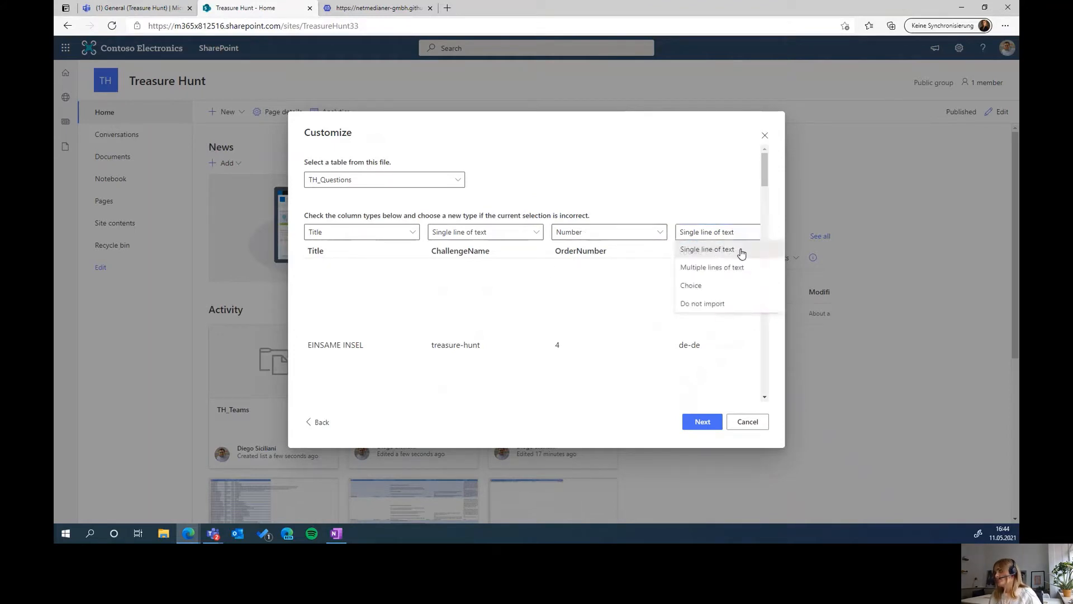
pyautogui.click(716, 287)
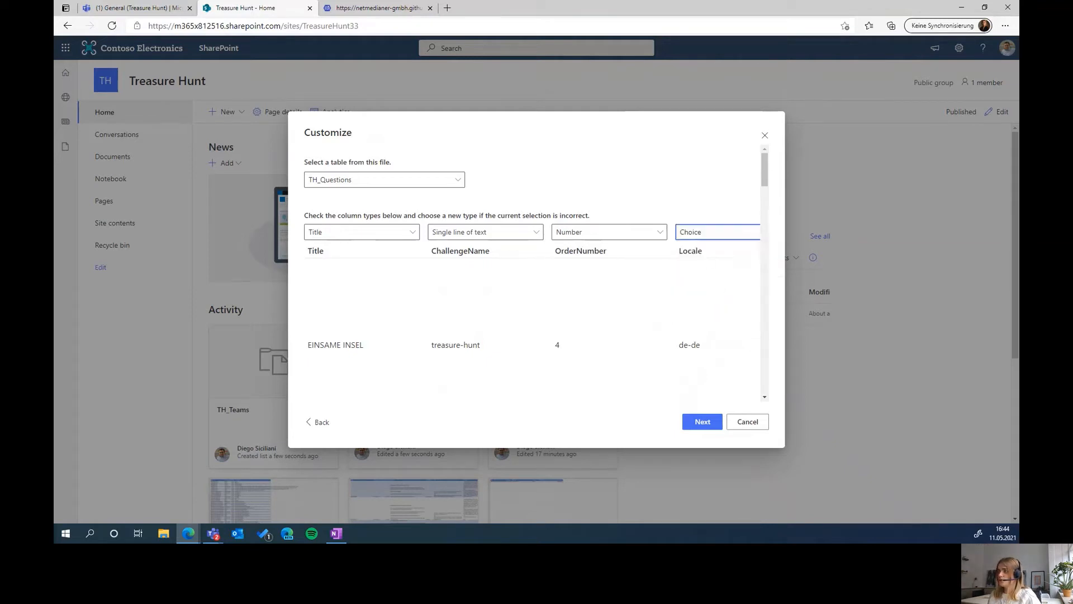
pyautogui.click(712, 420)
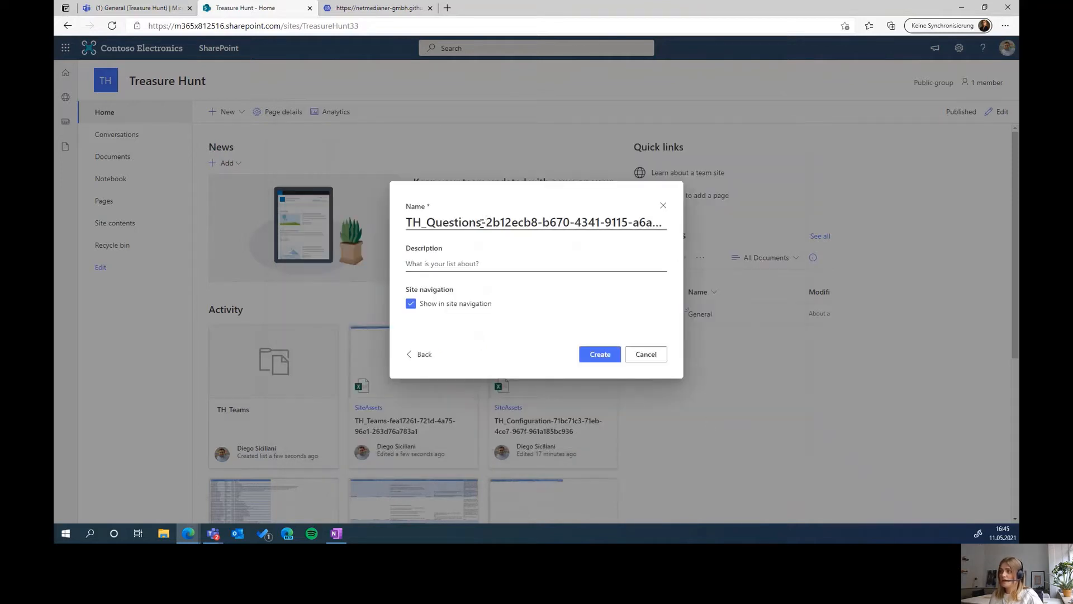
# Shorten the list name to TH_Questions, exclude it from the site navigation and create the list
pyautogui.moveTo(480, 224); pyautogui.dragTo(722, 230)
pyautogui.press('BackSpace')
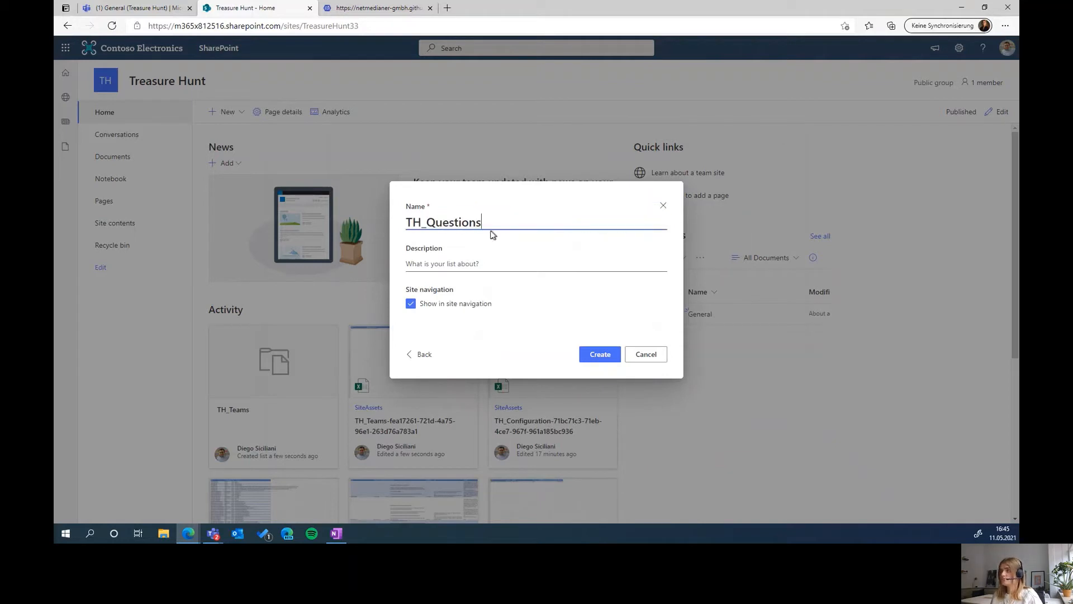
pyautogui.click(444, 307)
pyautogui.click(594, 362)
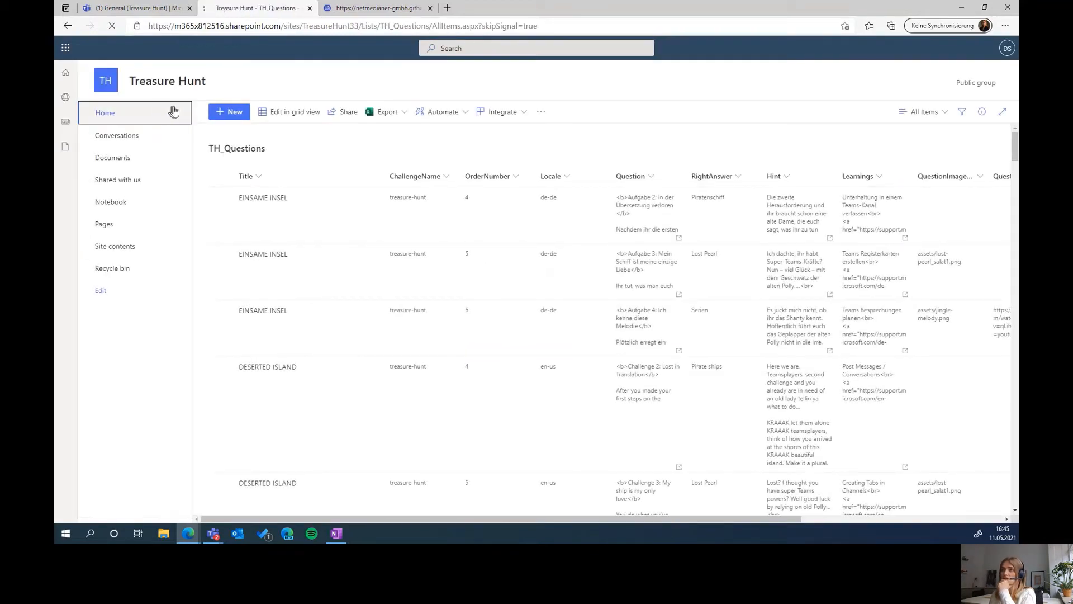
# From the site's home page, start a new list from Excel using the downloaded TH_I18N file
pyautogui.click(174, 111)
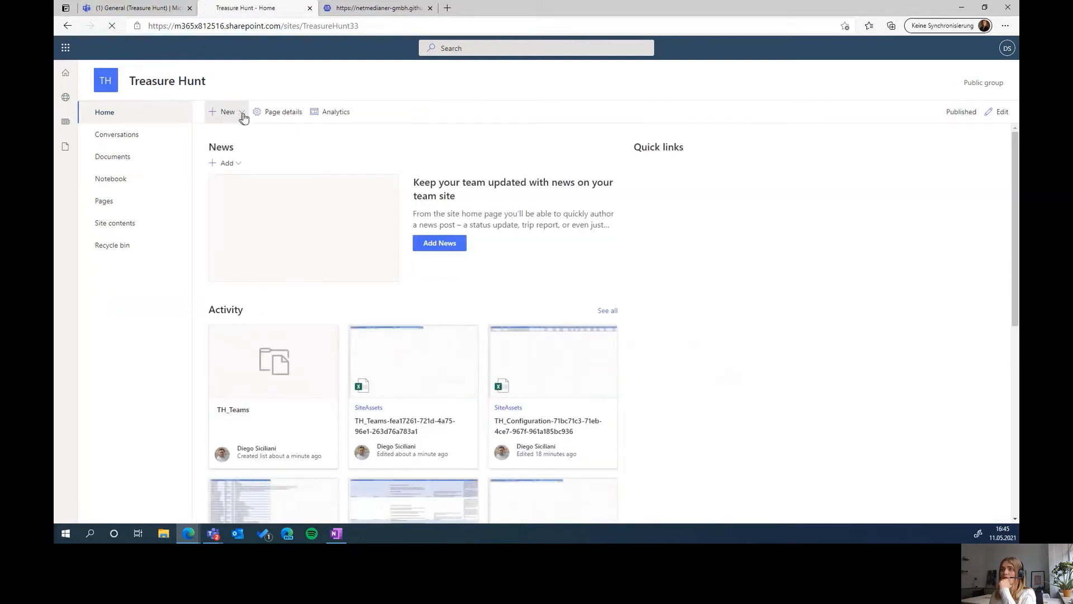
pyautogui.click(244, 115)
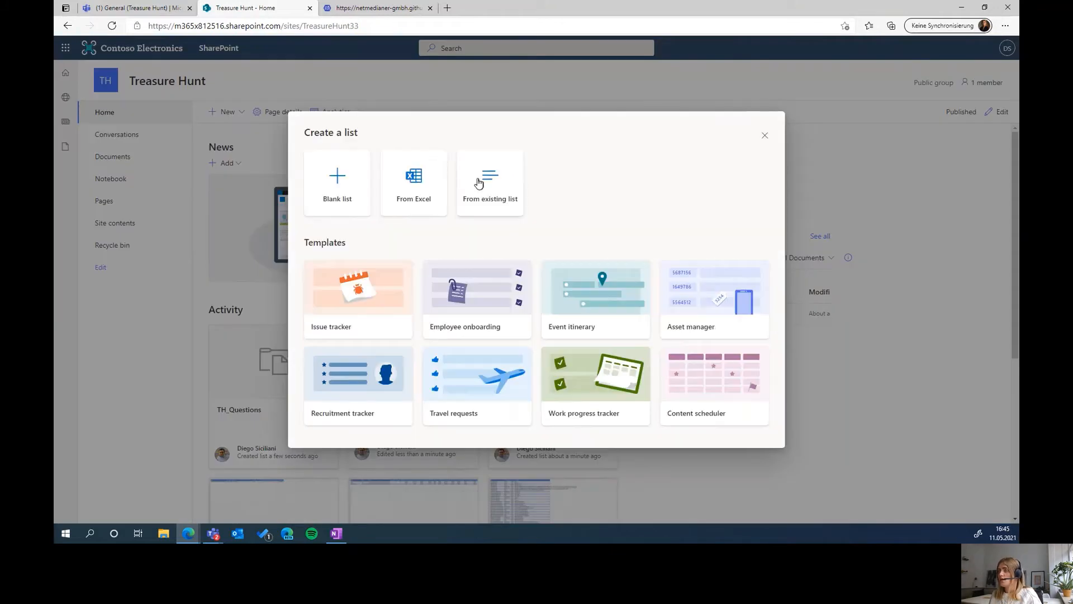
pyautogui.click(416, 183)
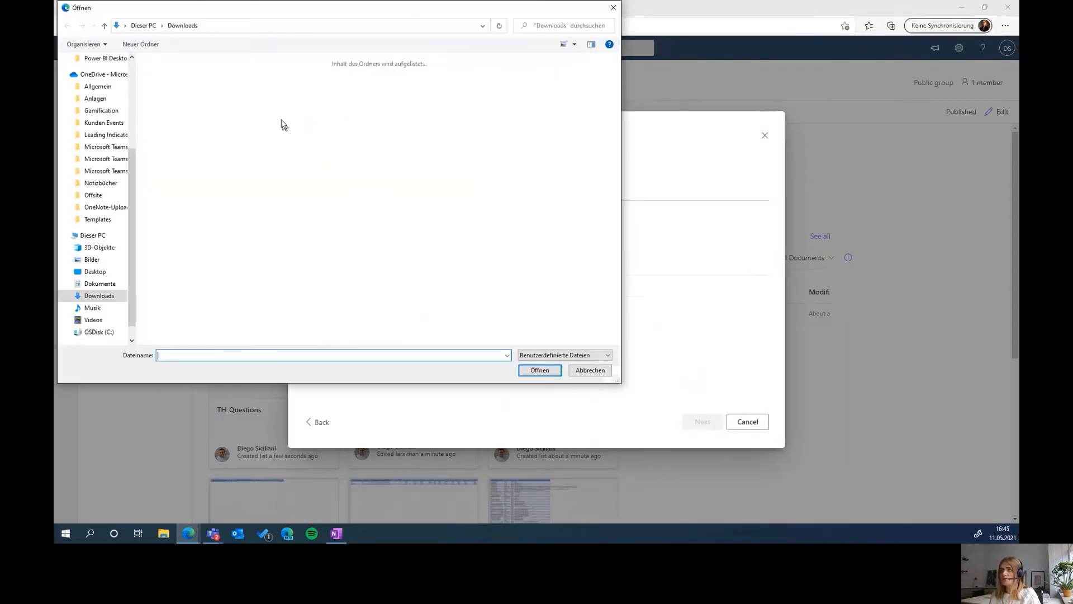
pyautogui.click(284, 101)
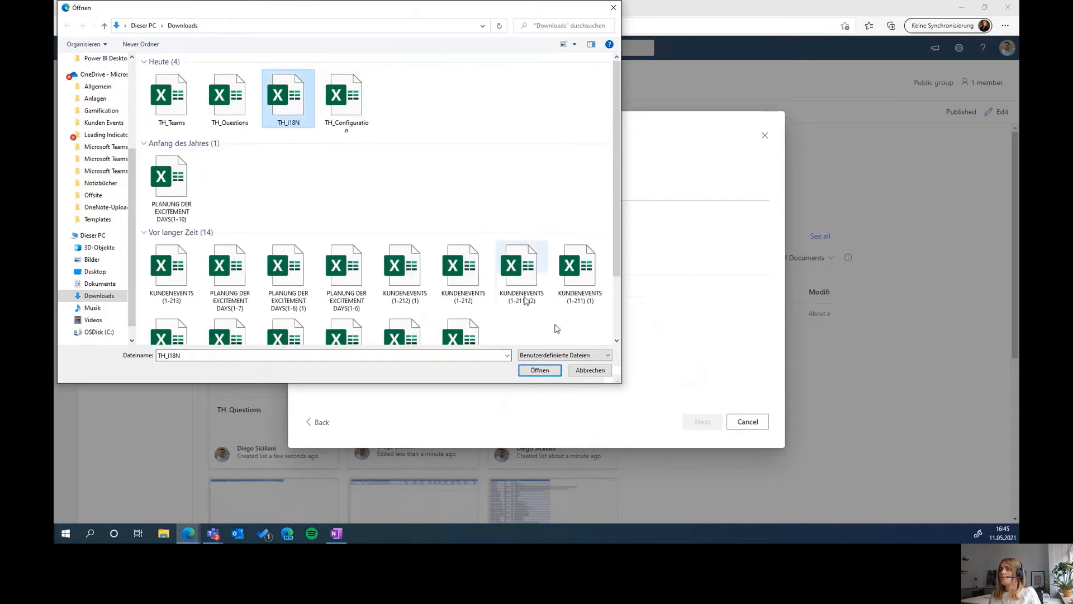
pyautogui.click(543, 370)
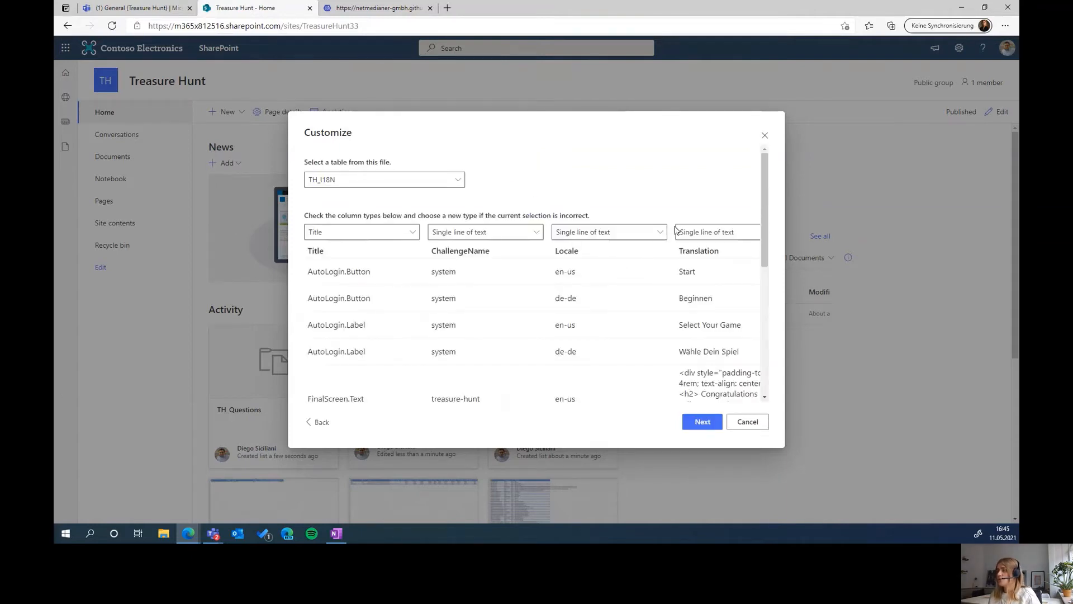
# Set the Locale column's type to Choice for the TH_I18N import and accept the column settings
pyautogui.click(601, 235)
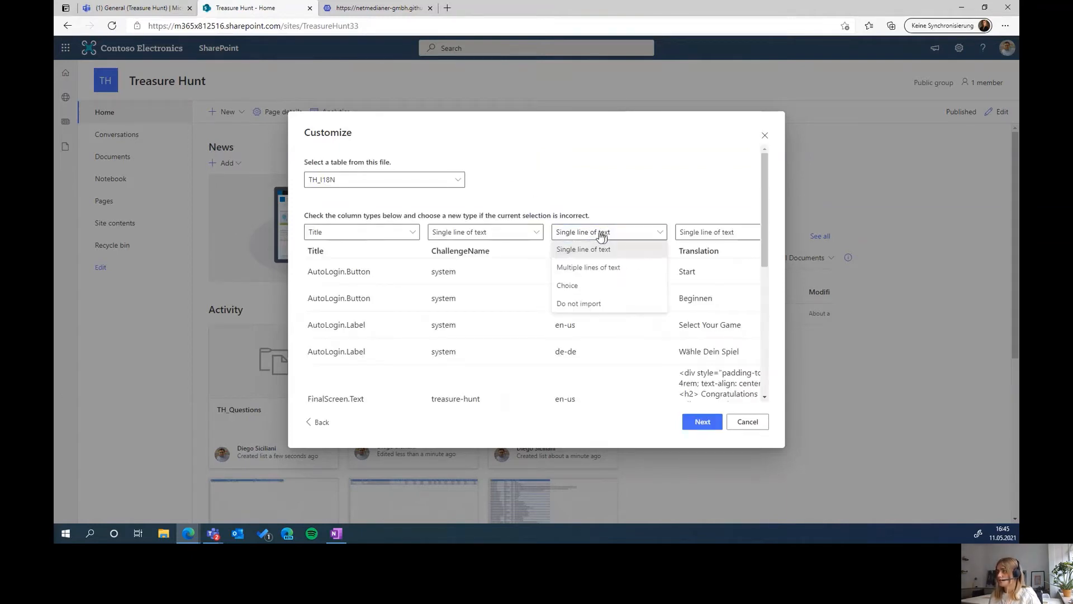
pyautogui.click(573, 286)
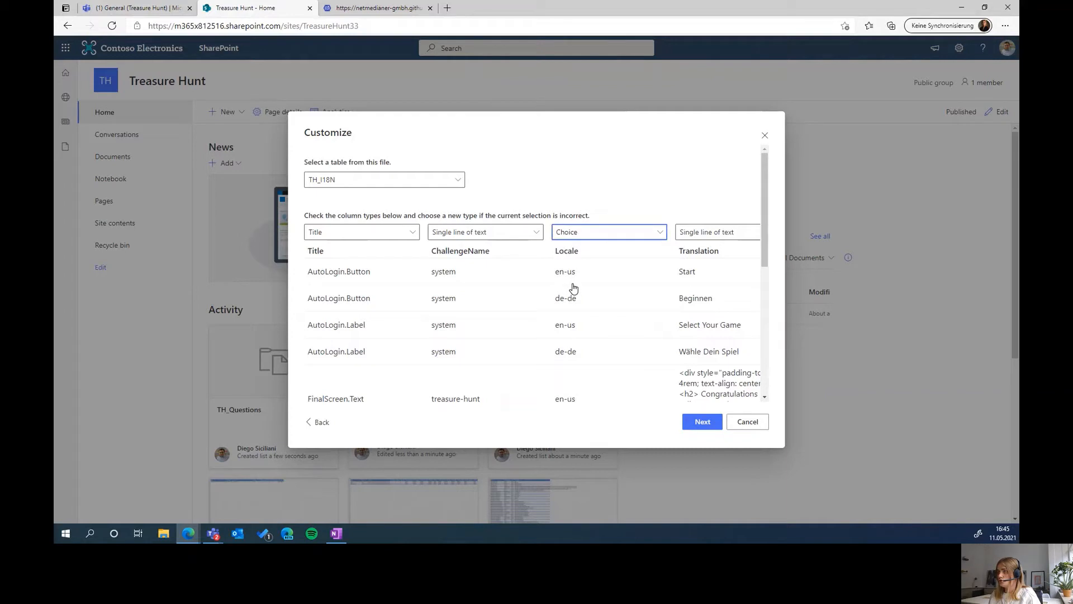
pyautogui.click(705, 423)
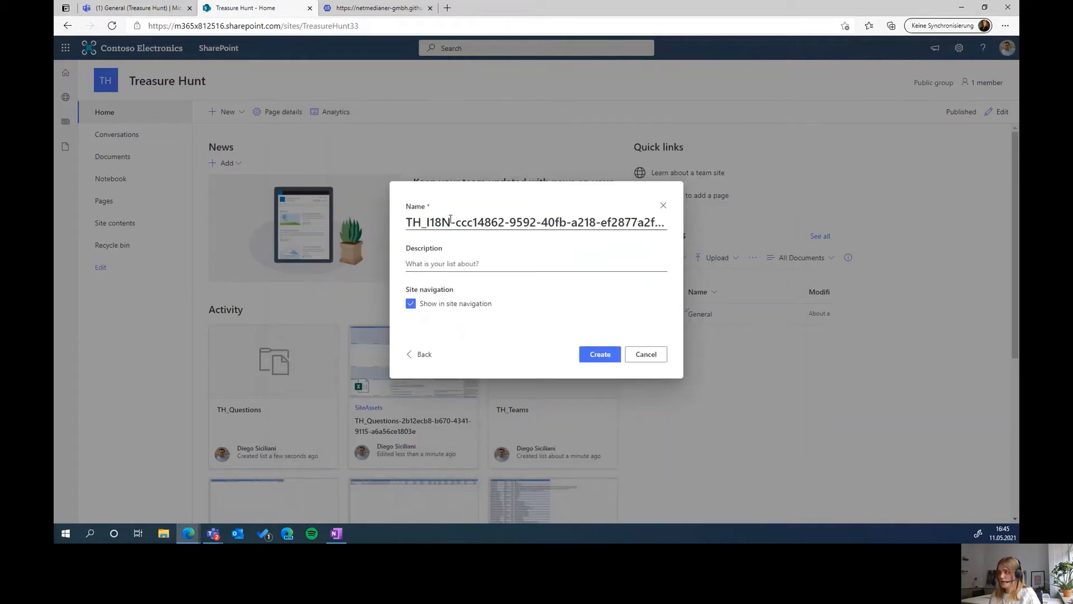
# Shorten the list name to TH_I18N, exclude it from the site navigation and create the list
pyautogui.moveTo(450, 222); pyautogui.dragTo(732, 220)
pyautogui.press('BackSpace')
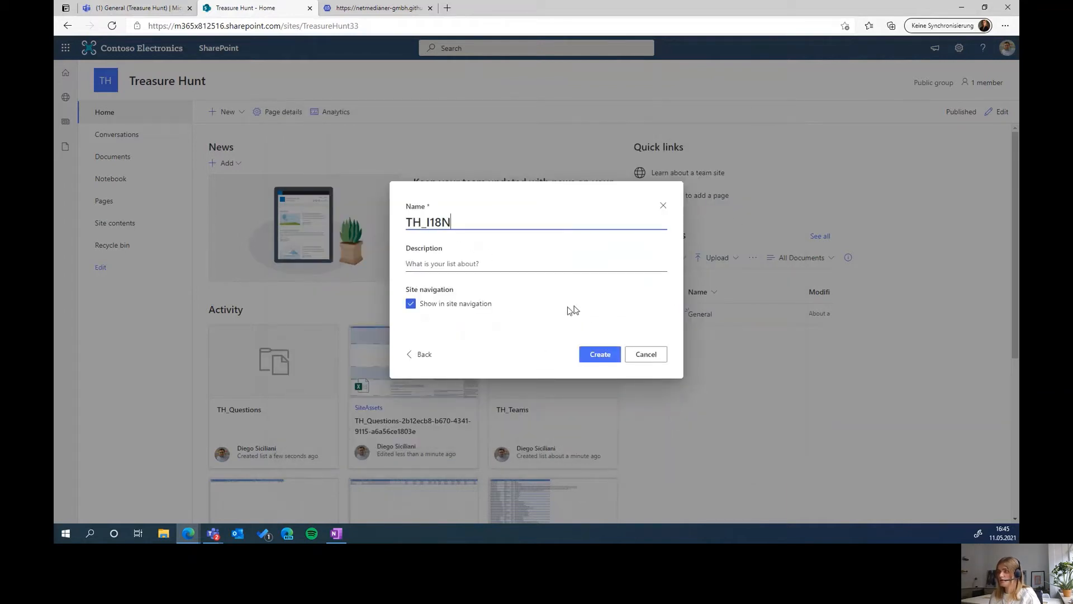
pyautogui.click(481, 304)
pyautogui.click(601, 356)
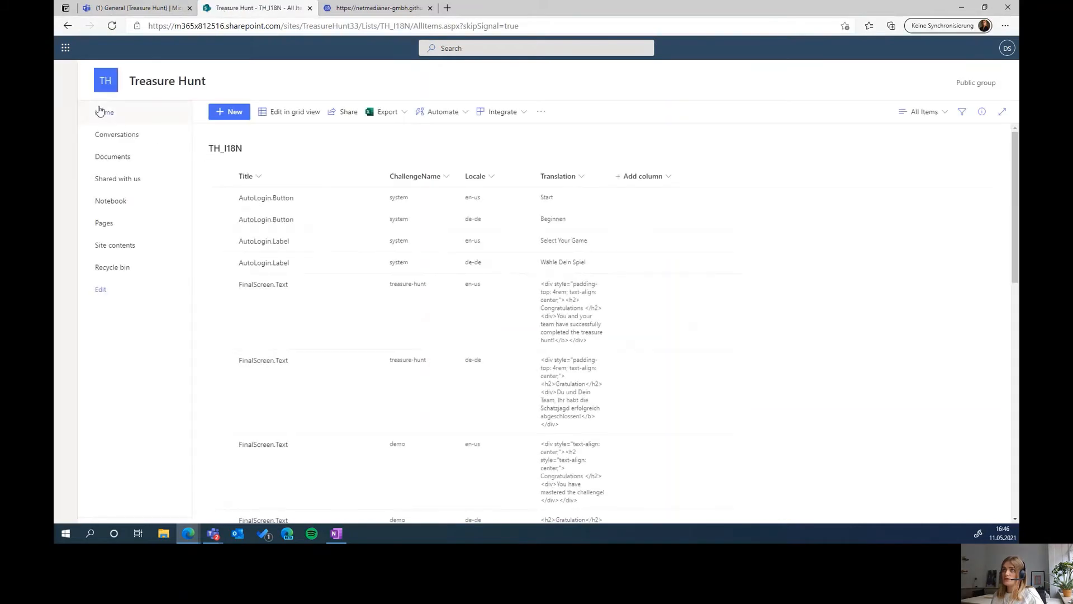
# Start another new list from Excel on the home page using the downloaded TH_Configuration file, accepting the proposed column types
pyautogui.click(124, 116)
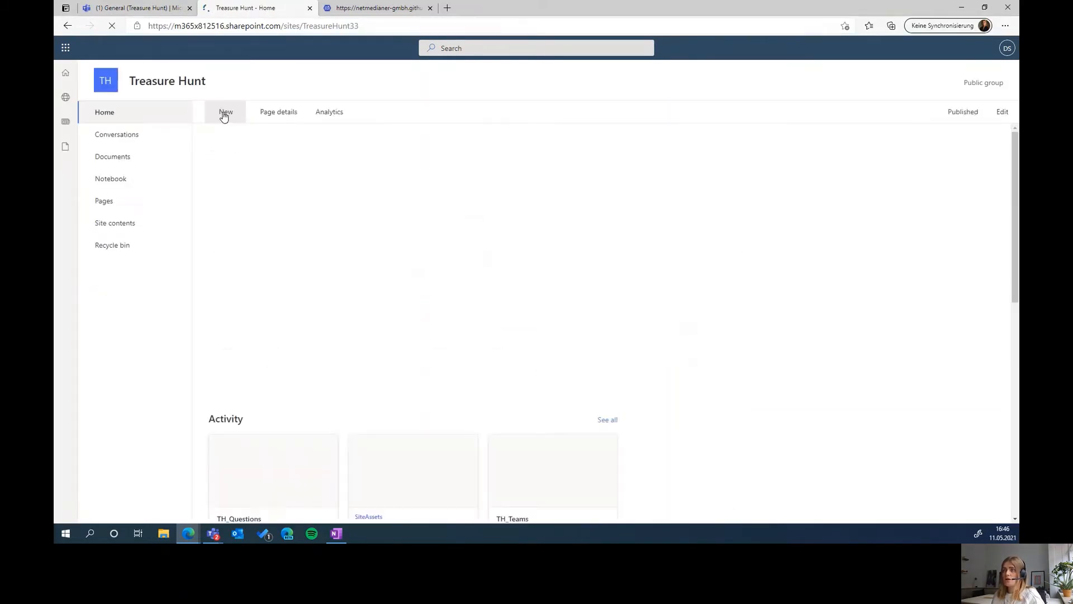
pyautogui.click(224, 115)
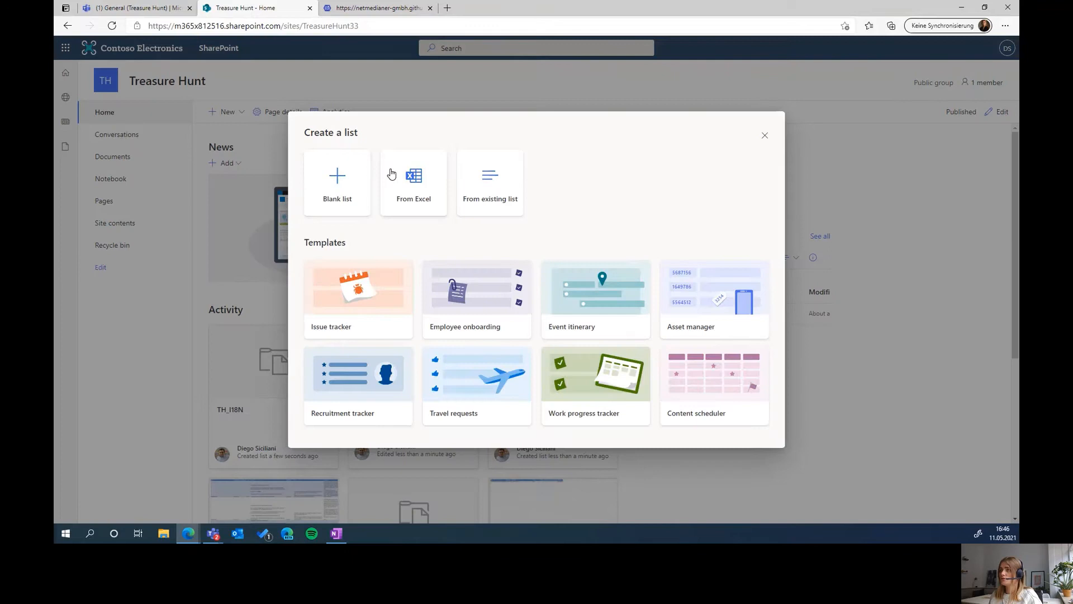
pyautogui.click(411, 178)
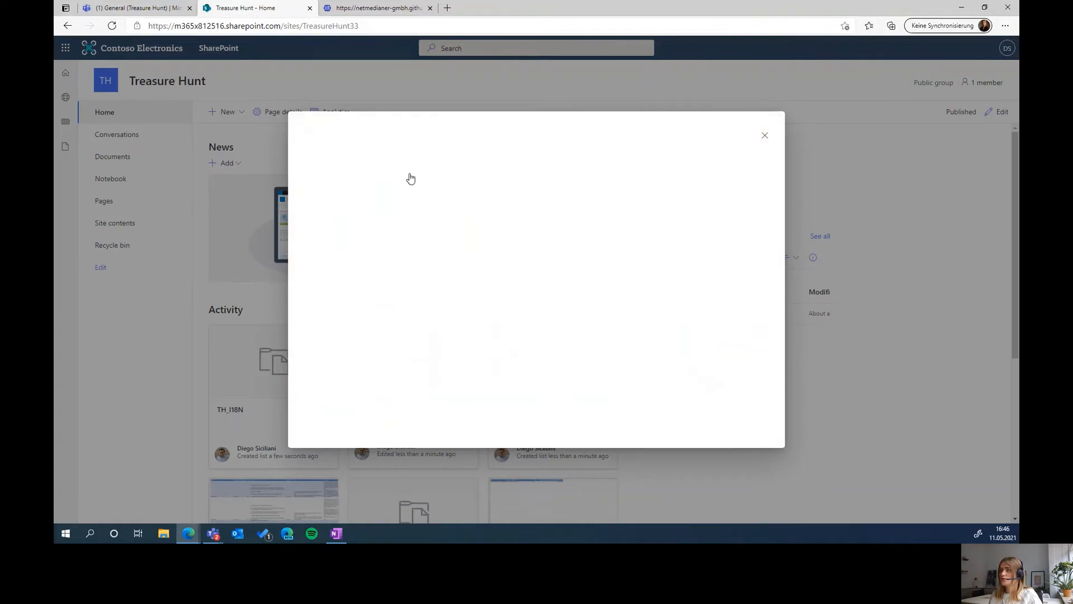
pyautogui.click(408, 187)
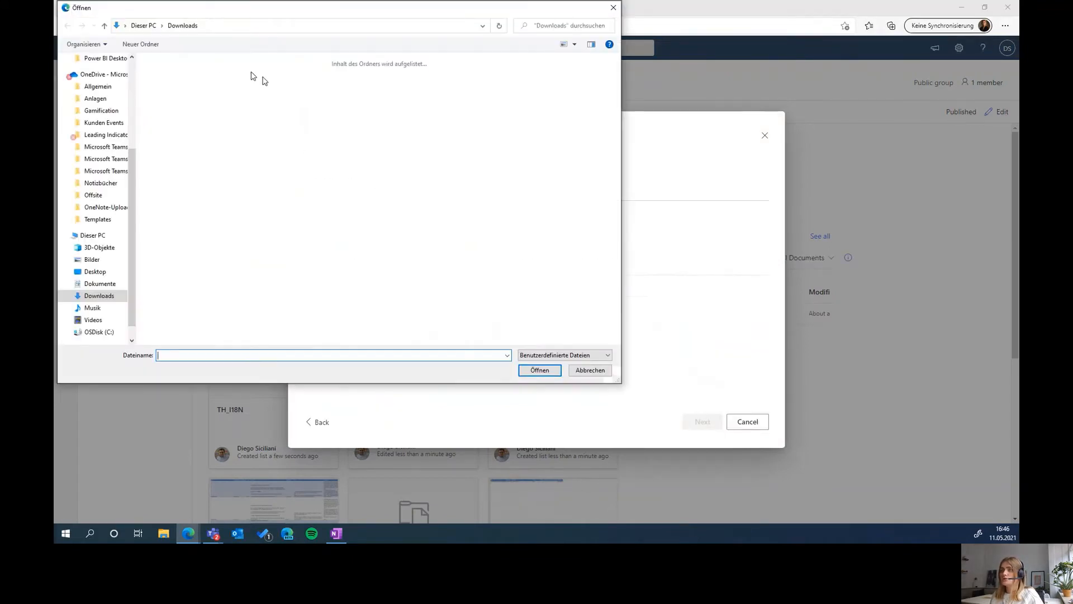
pyautogui.click(345, 100)
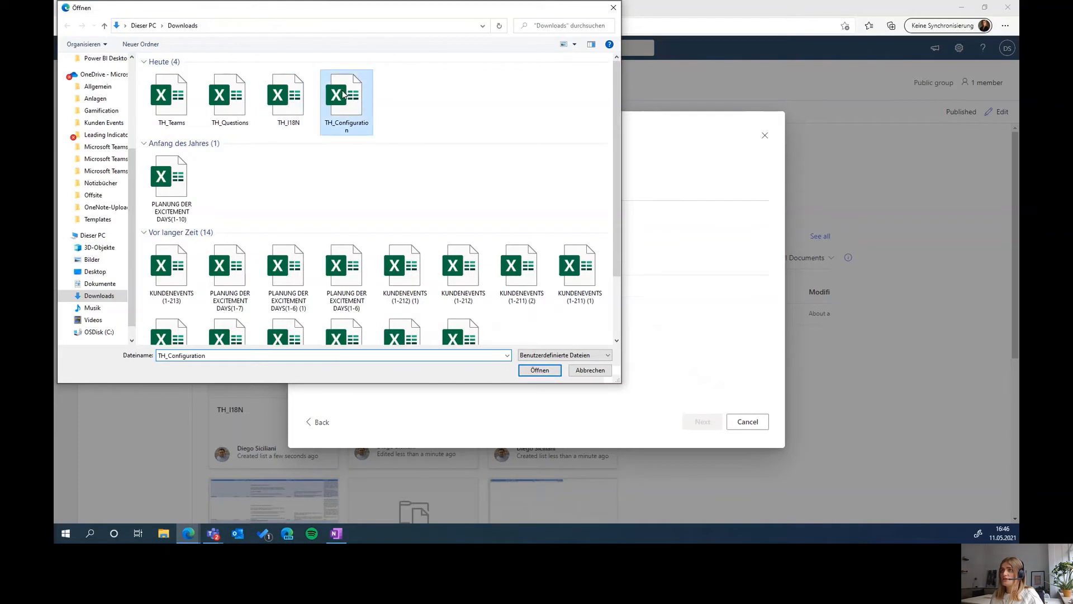
pyautogui.click(540, 373)
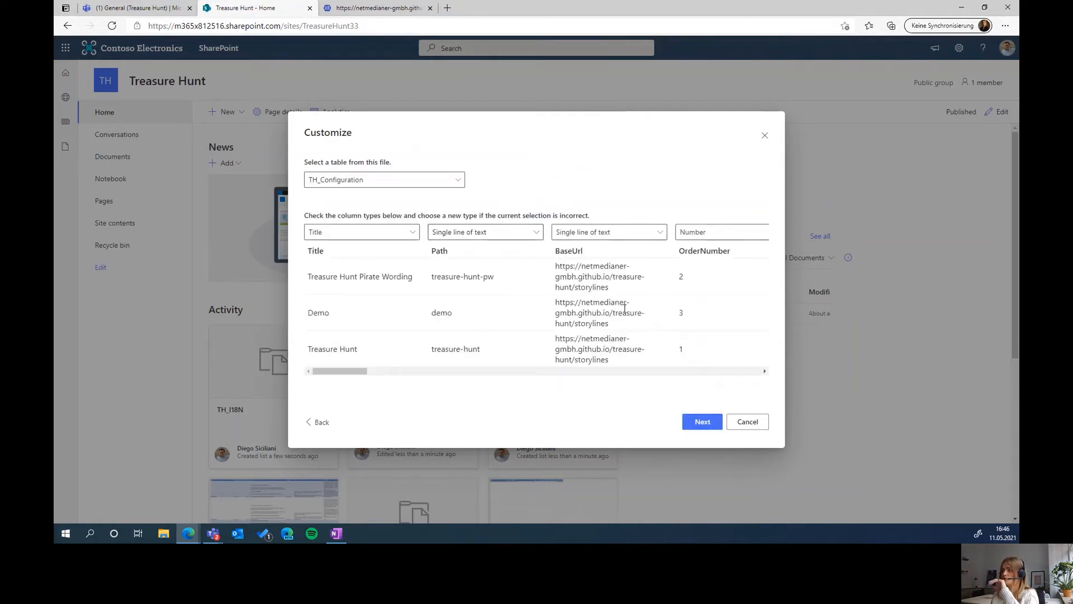
pyautogui.click(698, 424)
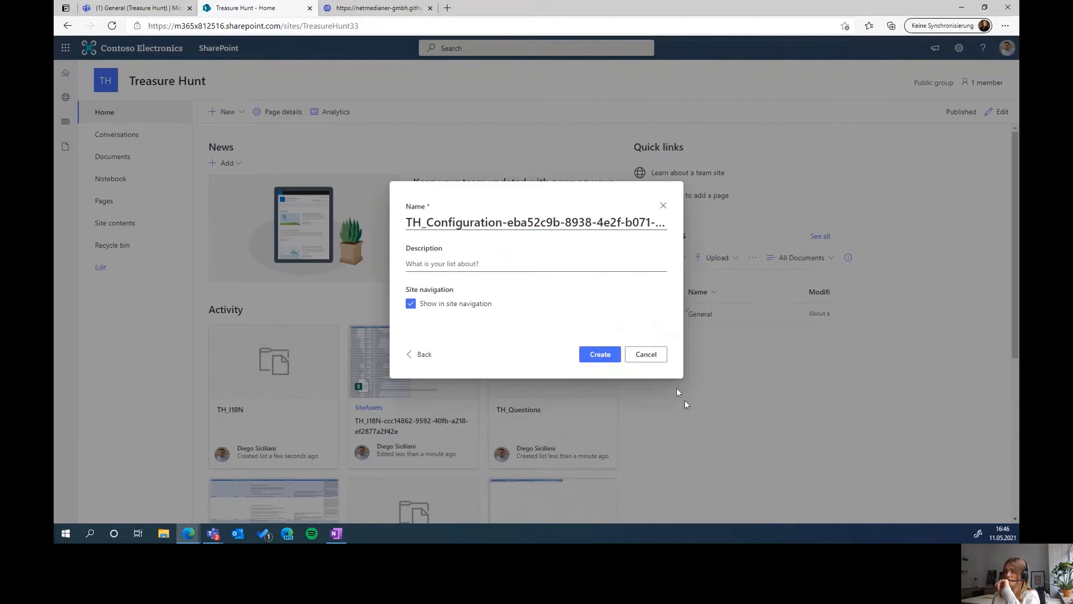
# Shorten the list name to TH_Configuration, exclude it from the site navigation and create the list
pyautogui.moveTo(503, 224); pyautogui.dragTo(668, 223)
pyautogui.press('BackSpace')
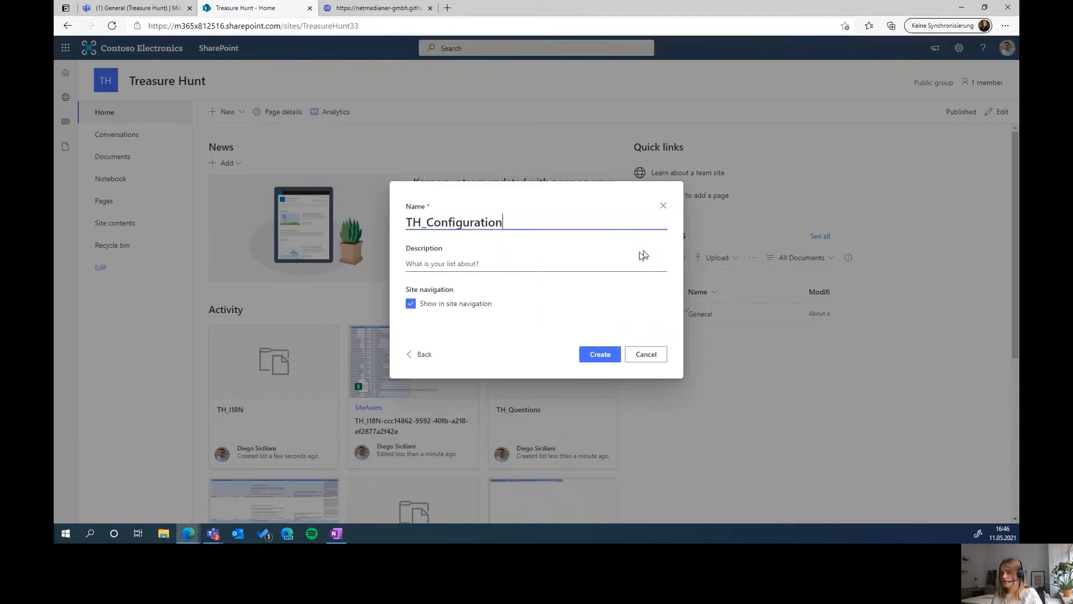
pyautogui.click(468, 305)
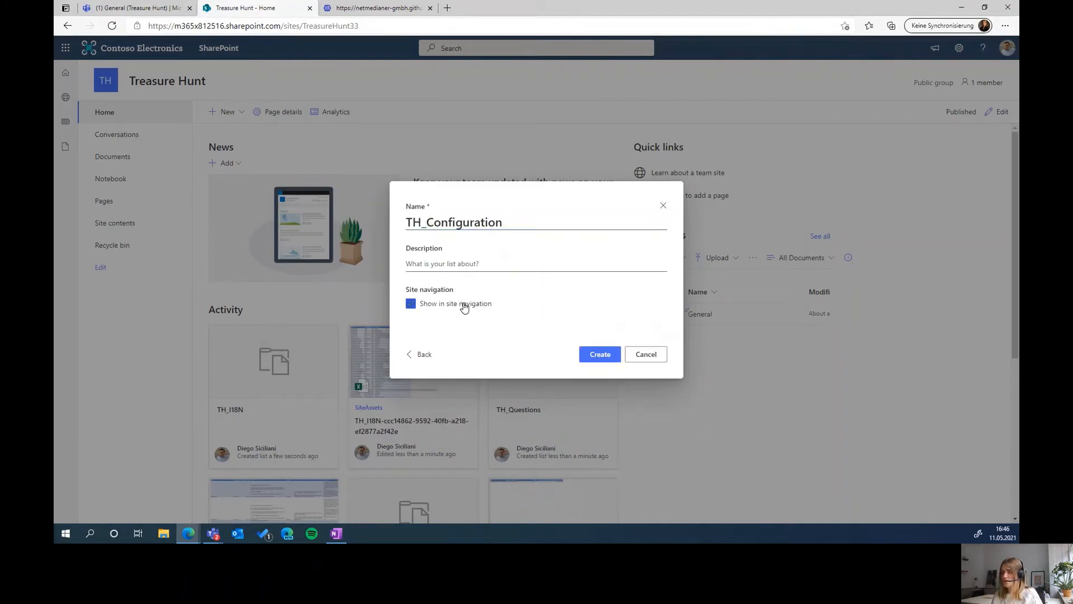
pyautogui.click(592, 356)
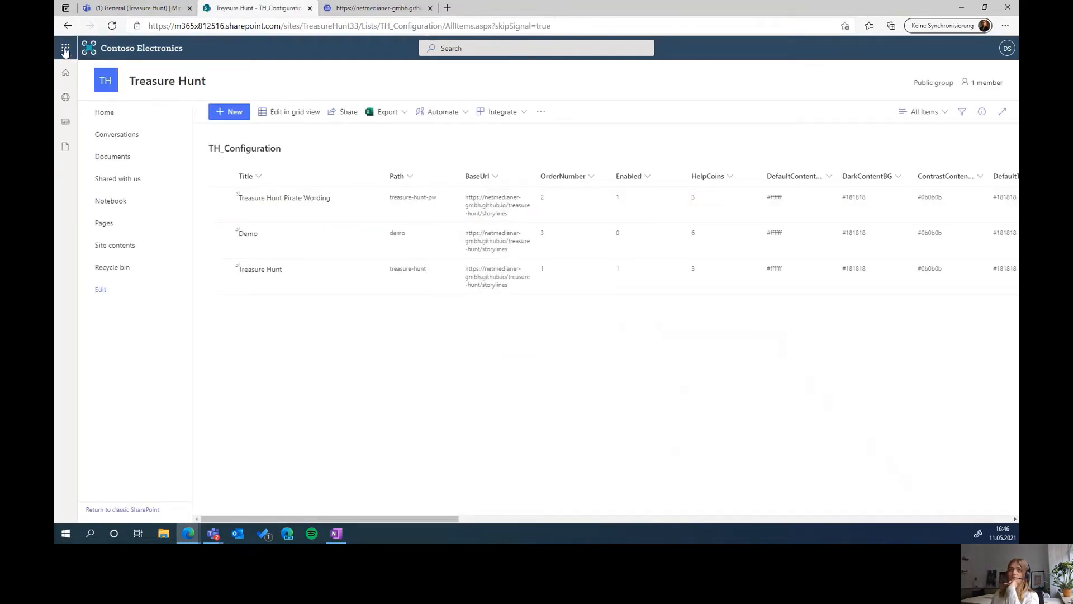
# Switch to Power Apps and start a canvas app import from the apps overview
pyautogui.click(65, 49)
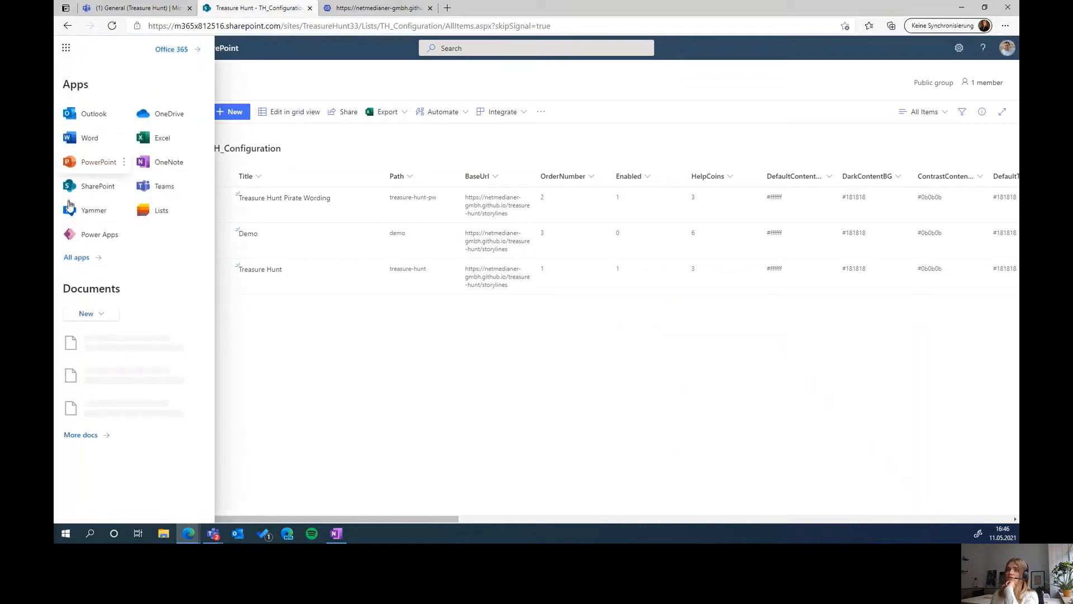
pyautogui.click(87, 234)
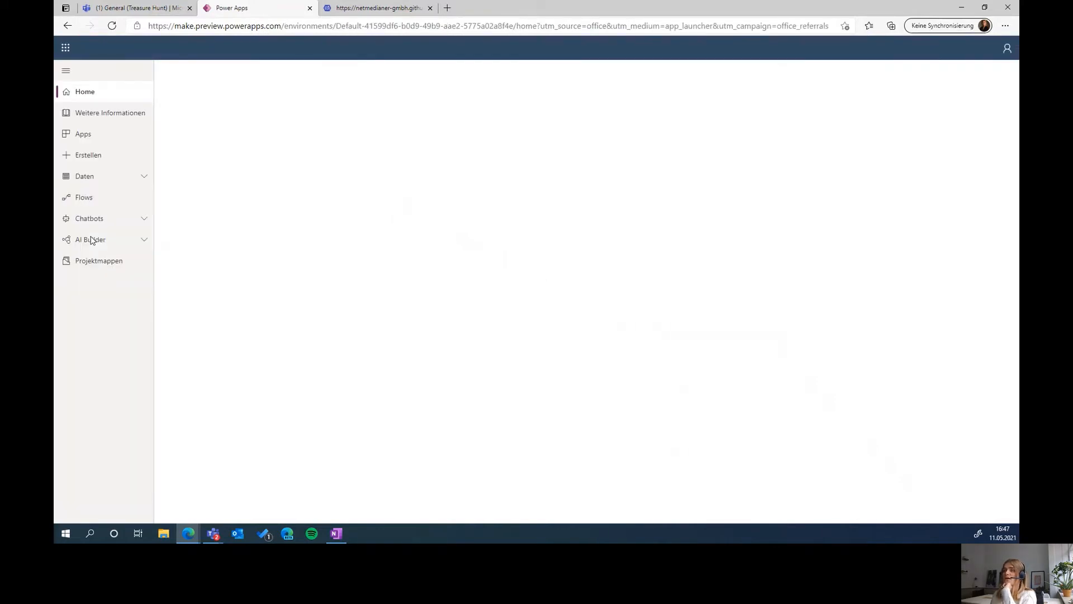
pyautogui.click(101, 142)
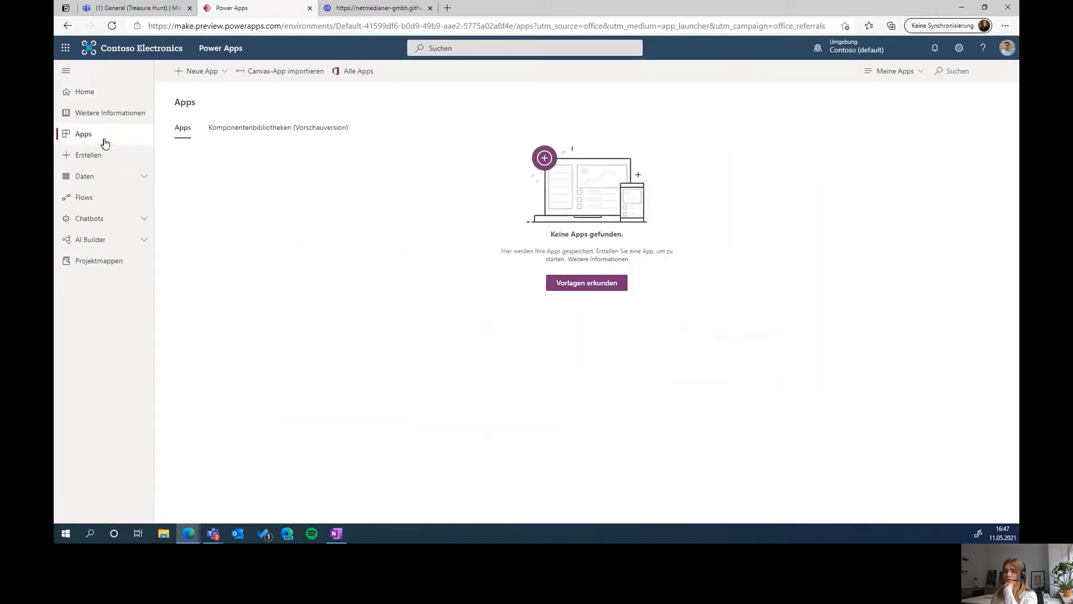
pyautogui.click(286, 72)
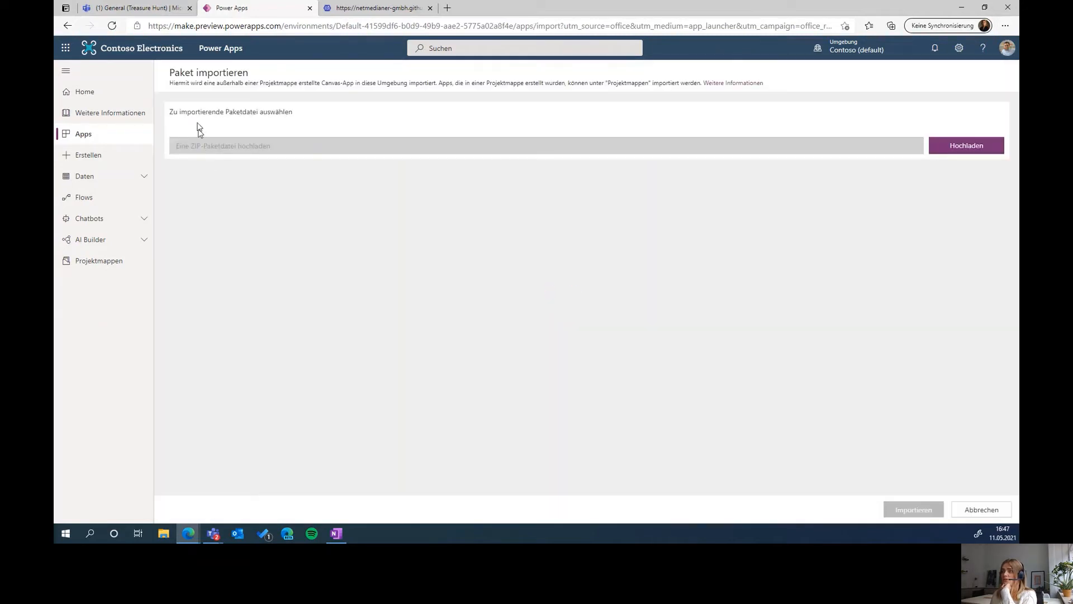
pyautogui.click(965, 146)
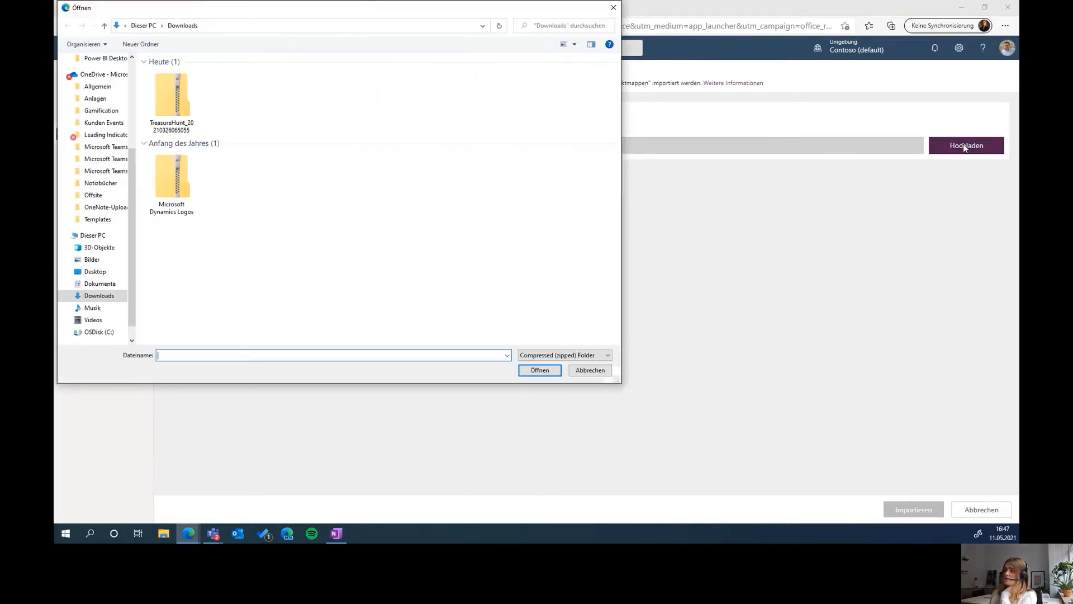
pyautogui.click(190, 99)
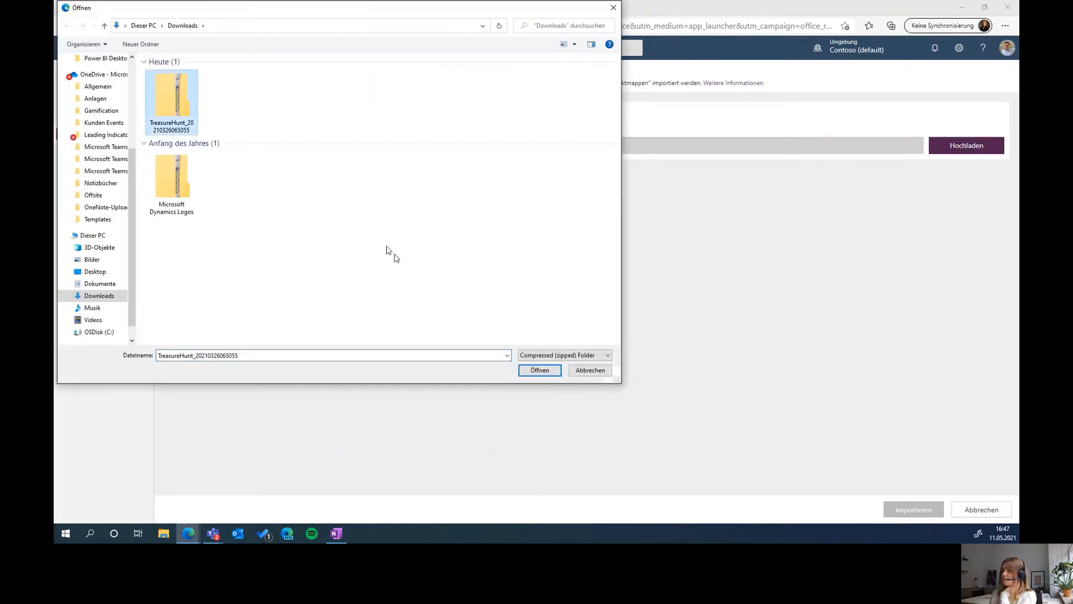
pyautogui.click(540, 370)
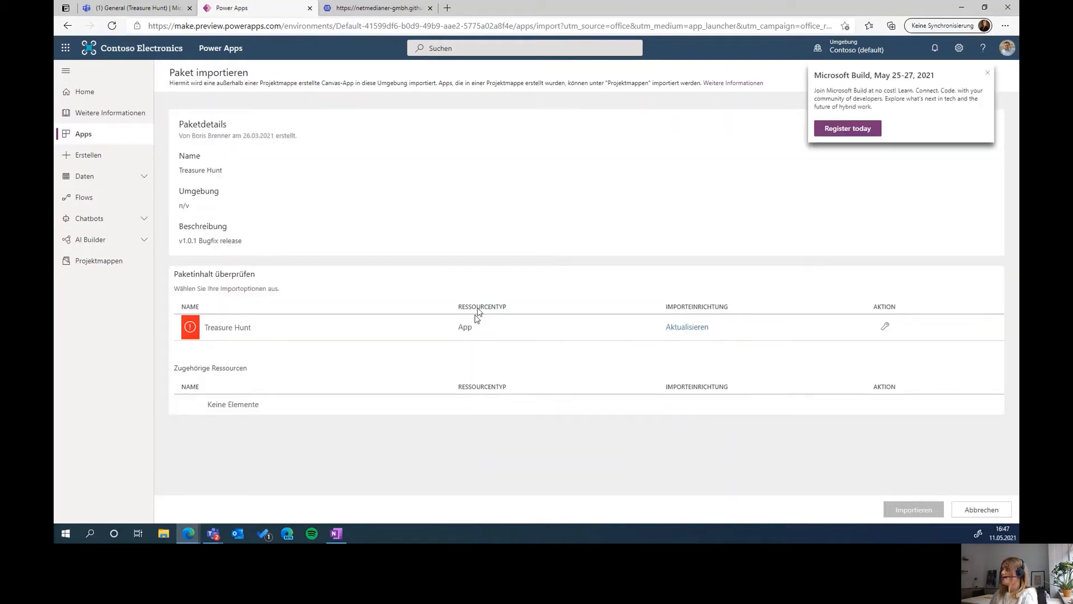
pyautogui.click(988, 75)
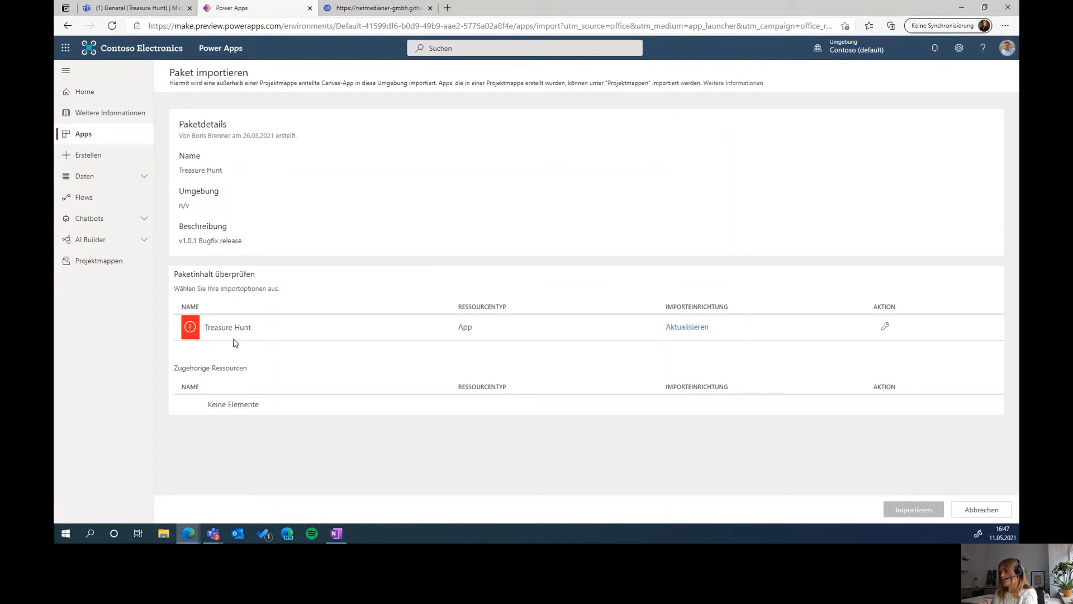
# Set the Treasure Hunt app's import setup to "Als neu erstellen", keeping its resource name, and import the package
pyautogui.click(686, 330)
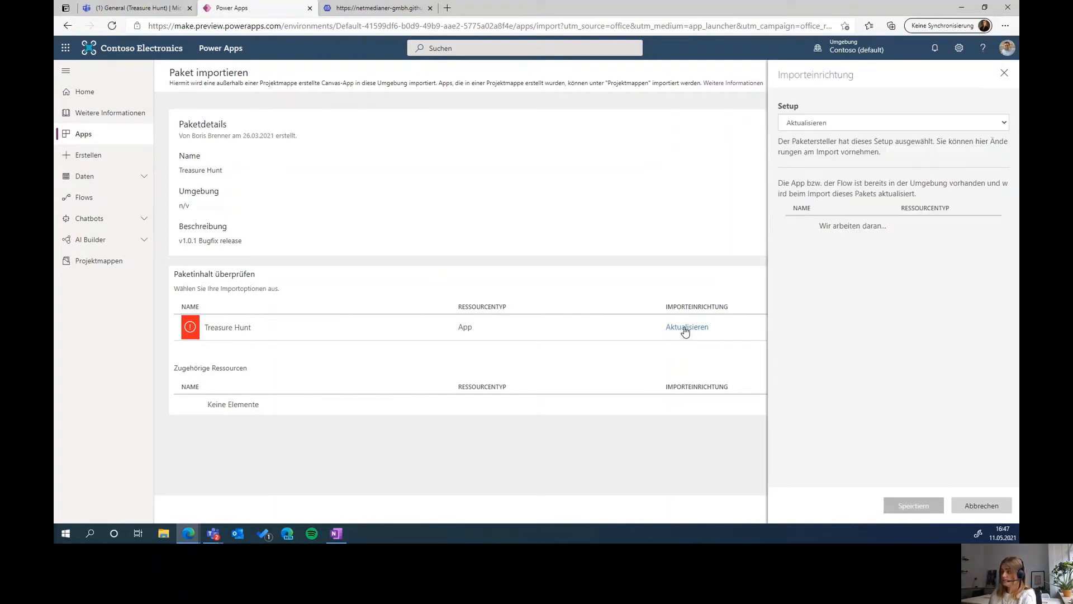
pyautogui.click(842, 126)
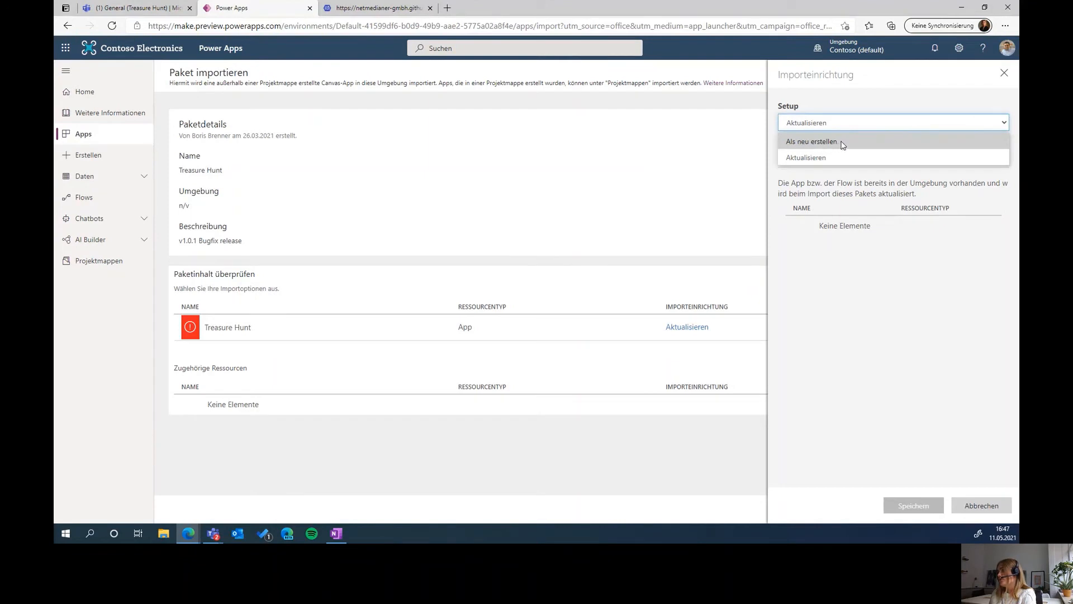
pyautogui.click(855, 143)
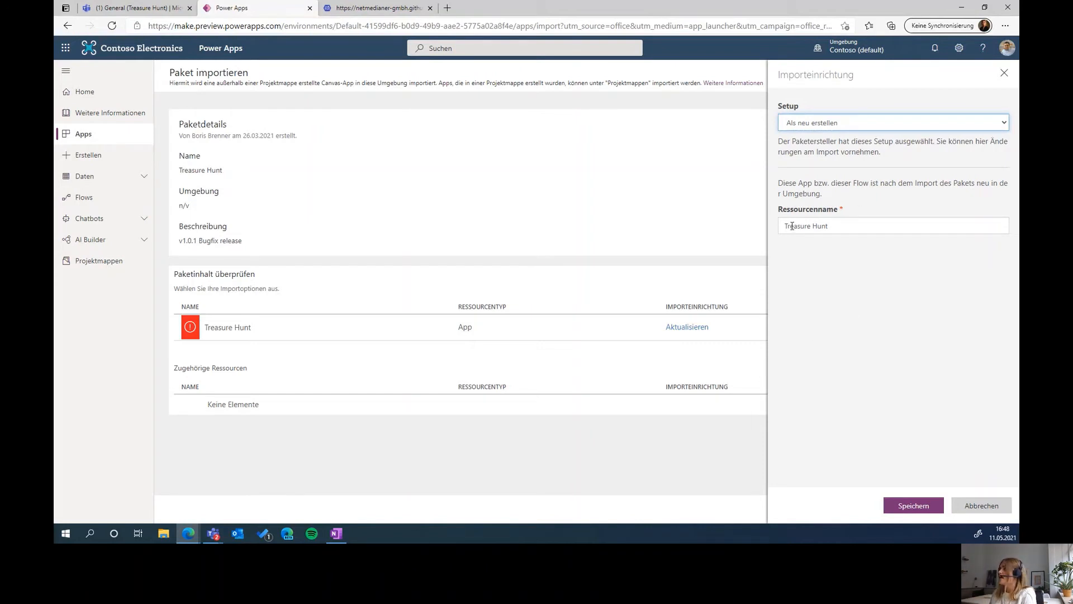
pyautogui.click(922, 510)
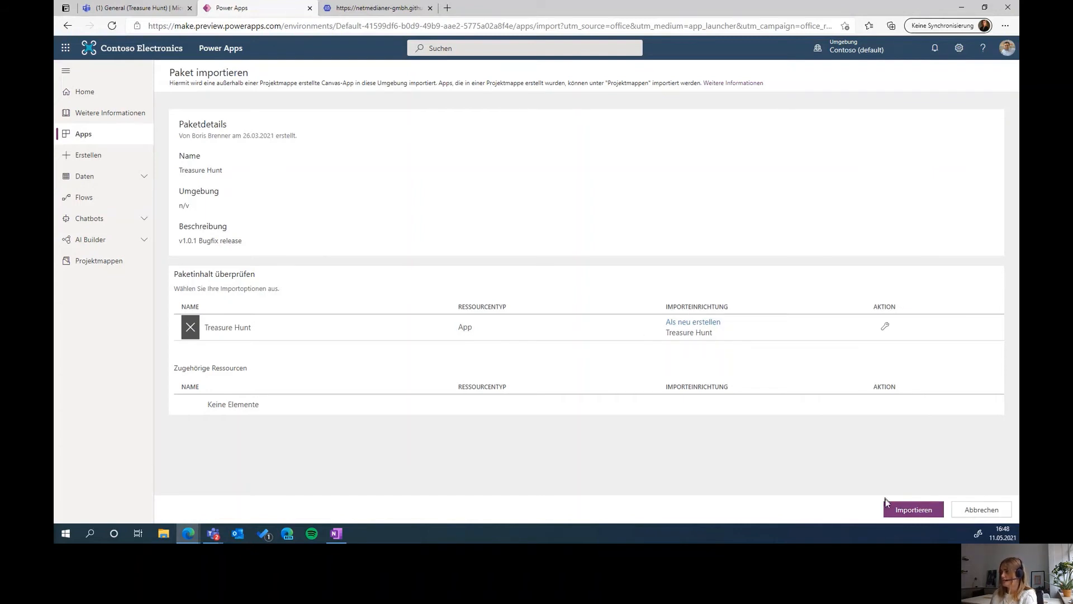
pyautogui.click(919, 512)
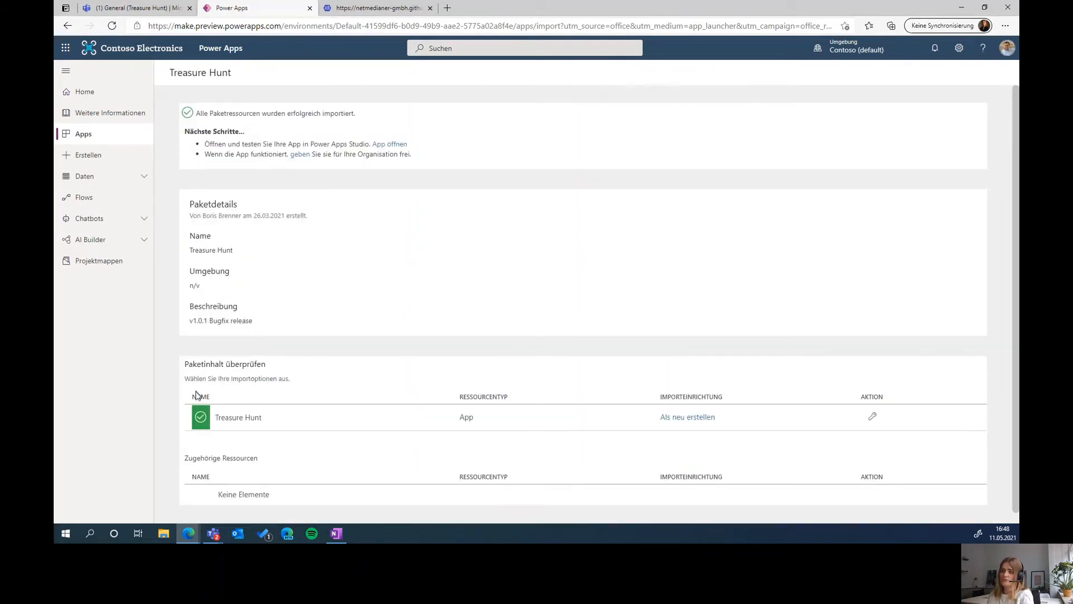
# Return to the apps overview and open the imported Treasure Hunt app for editing
pyautogui.click(88, 137)
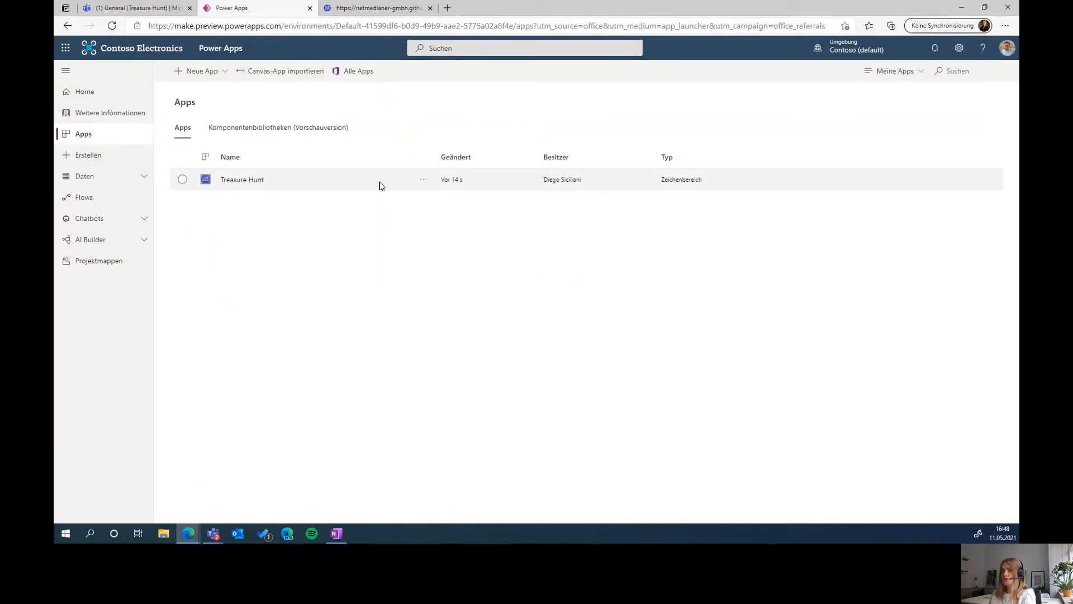
pyautogui.click(427, 183)
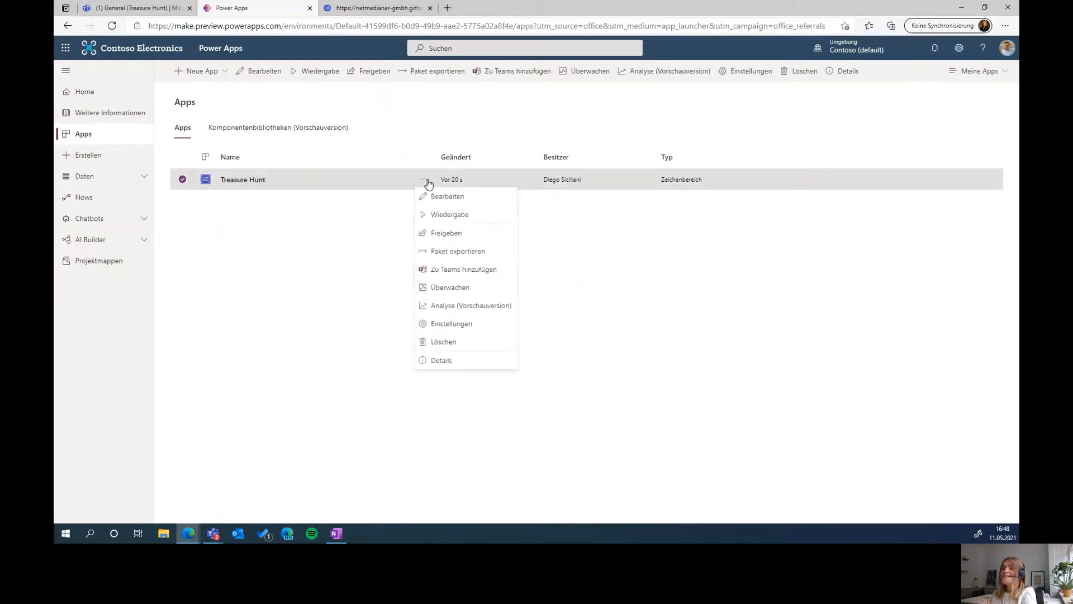
pyautogui.click(471, 201)
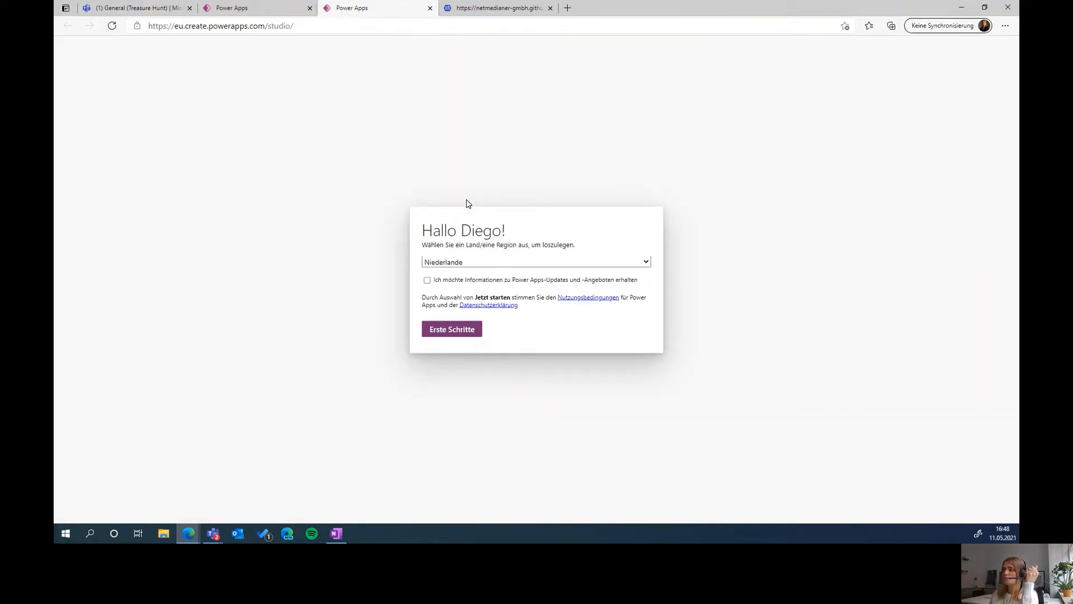
# Complete the first-run prompts with Niederlande as the region, allowing the Microsoft Teams and SharePoint connections and skipping the welcome message
pyautogui.click(472, 330)
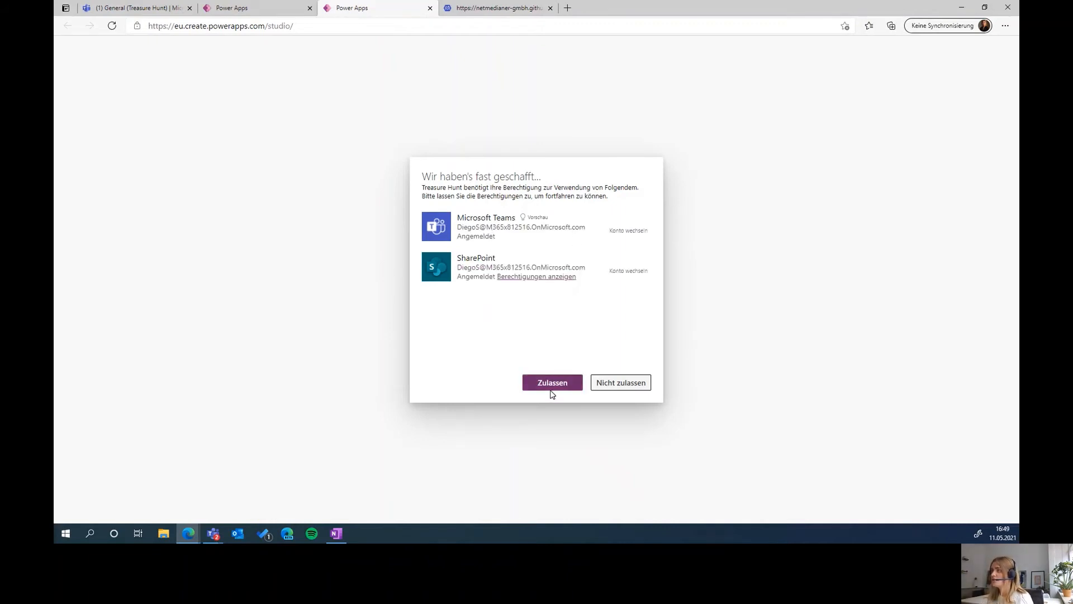
pyautogui.click(553, 384)
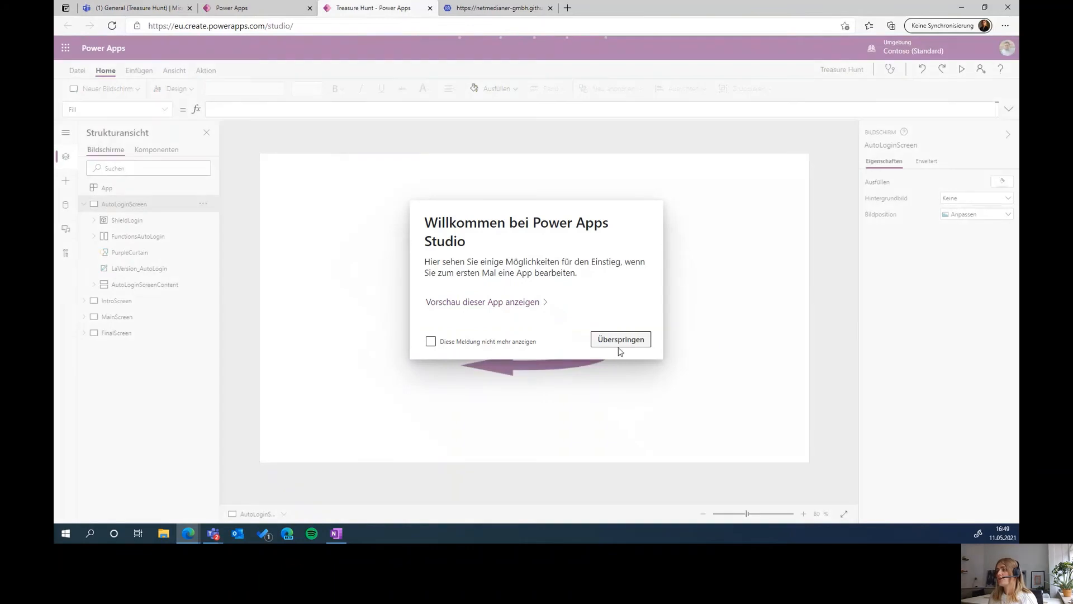
pyautogui.click(625, 343)
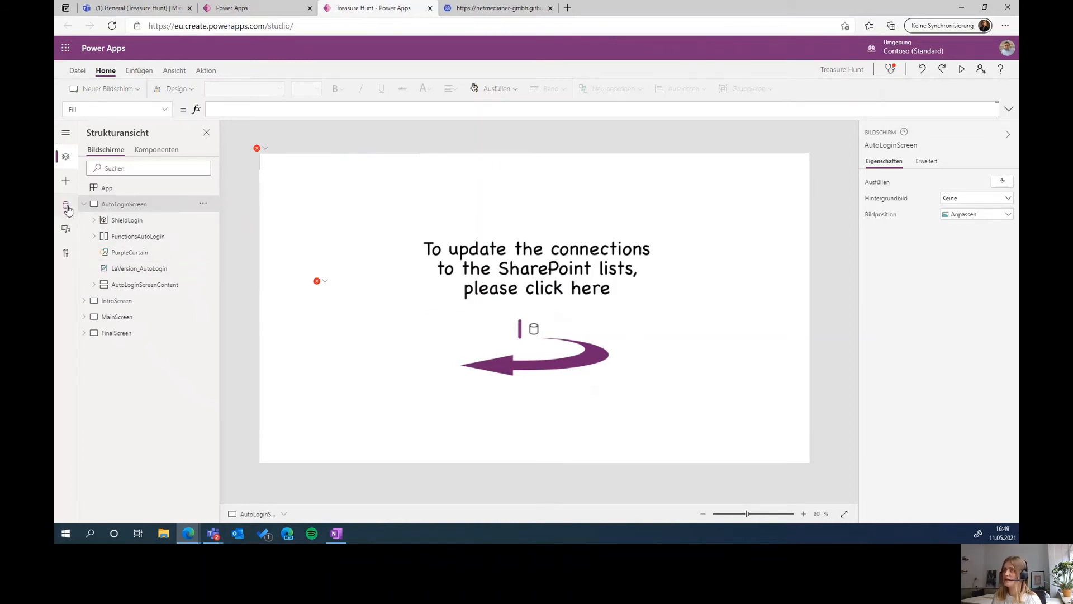
# Remove the SharePoint data sources TH_Teams, TH_Questions, TH_I18N and TH_Configuration from the app
pyautogui.click(66, 207)
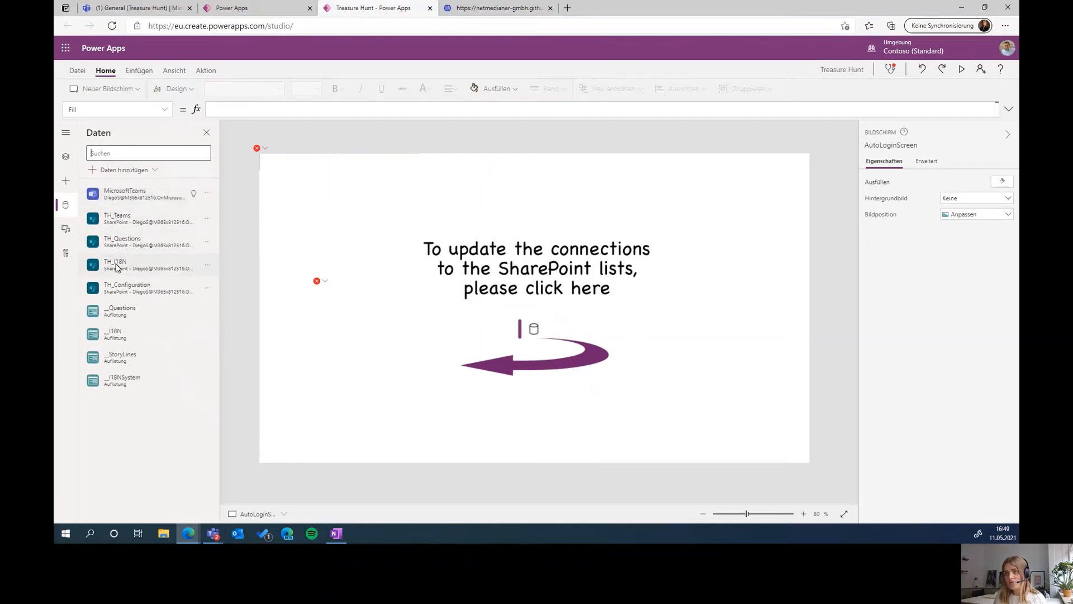
pyautogui.click(207, 219)
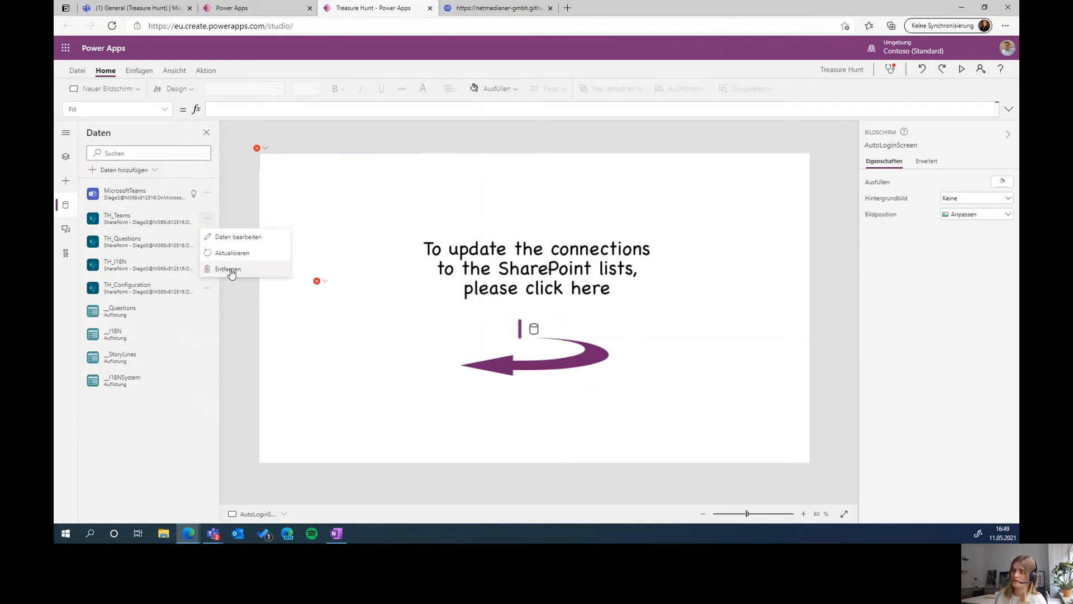
pyautogui.click(228, 269)
pyautogui.click(207, 219)
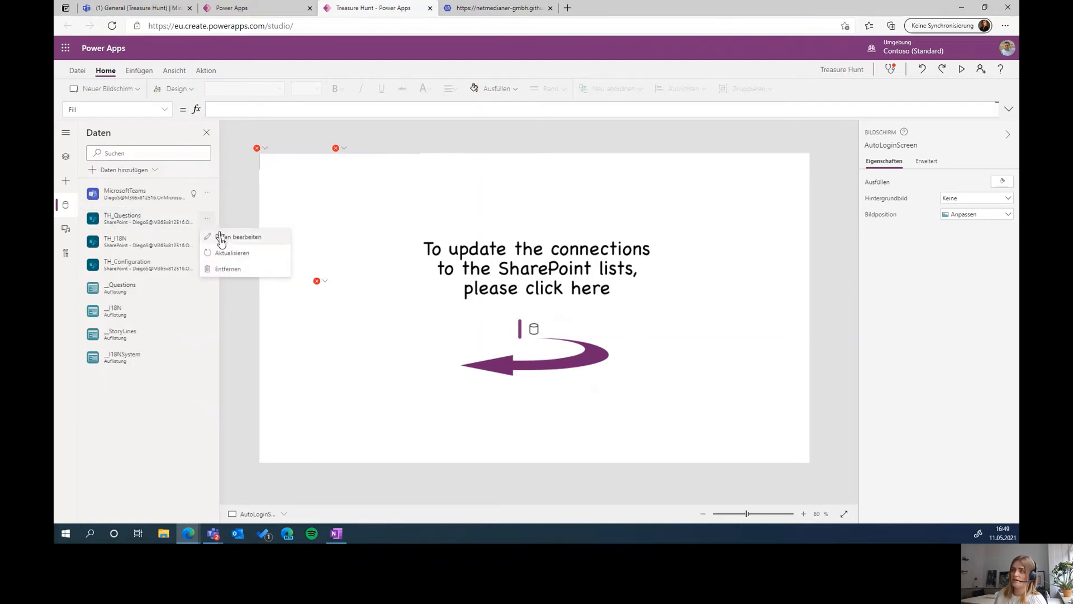
pyautogui.click(223, 269)
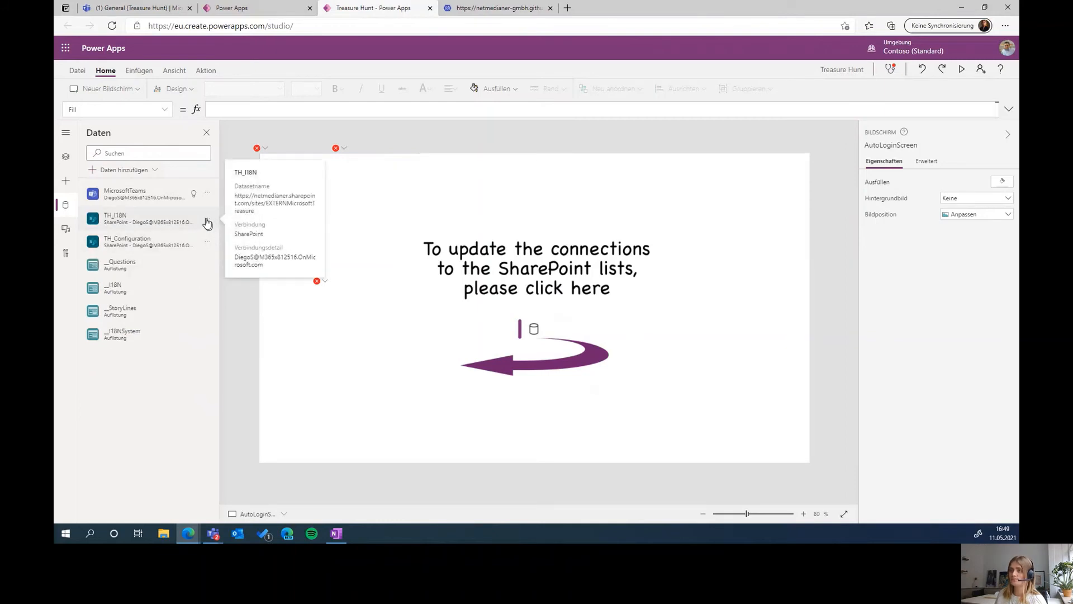
pyautogui.click(207, 218)
pyautogui.click(229, 269)
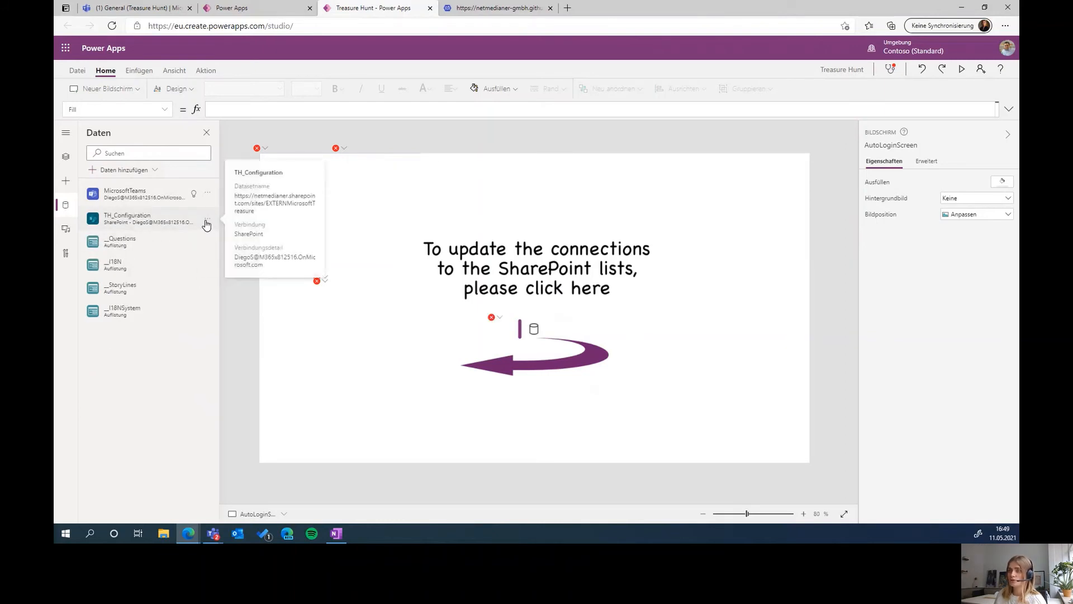
pyautogui.click(208, 218)
pyautogui.click(227, 269)
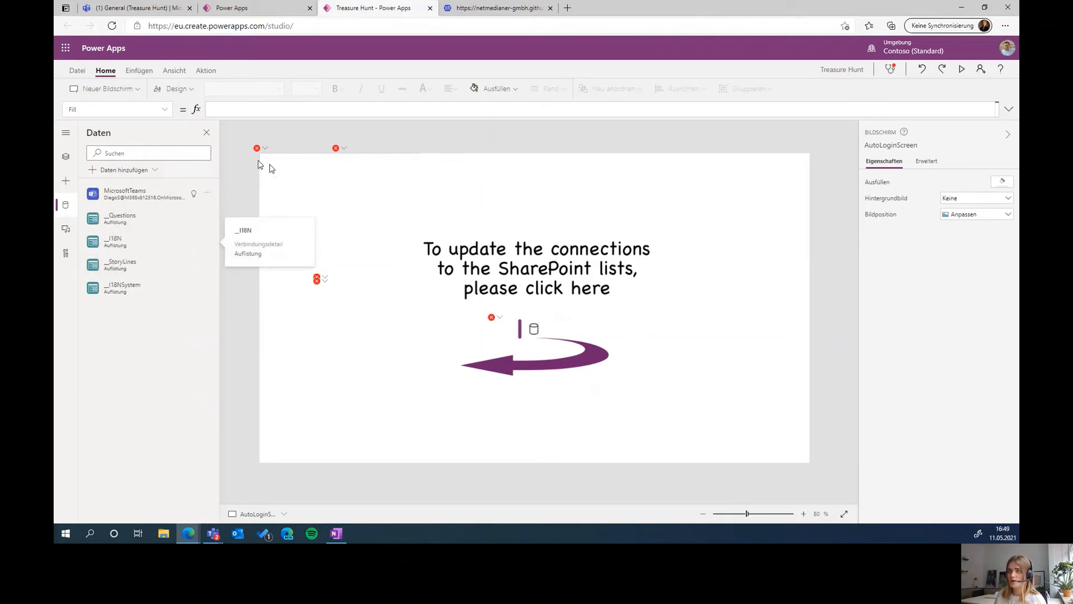
# Start adding a new data source to the Treasure Hunt app
pyautogui.click(131, 171)
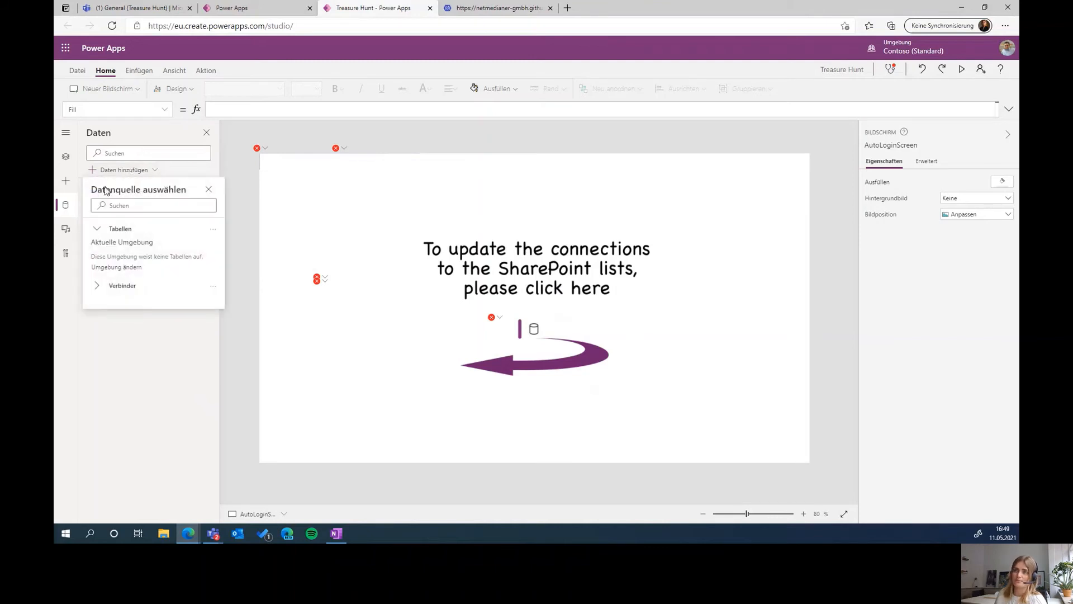